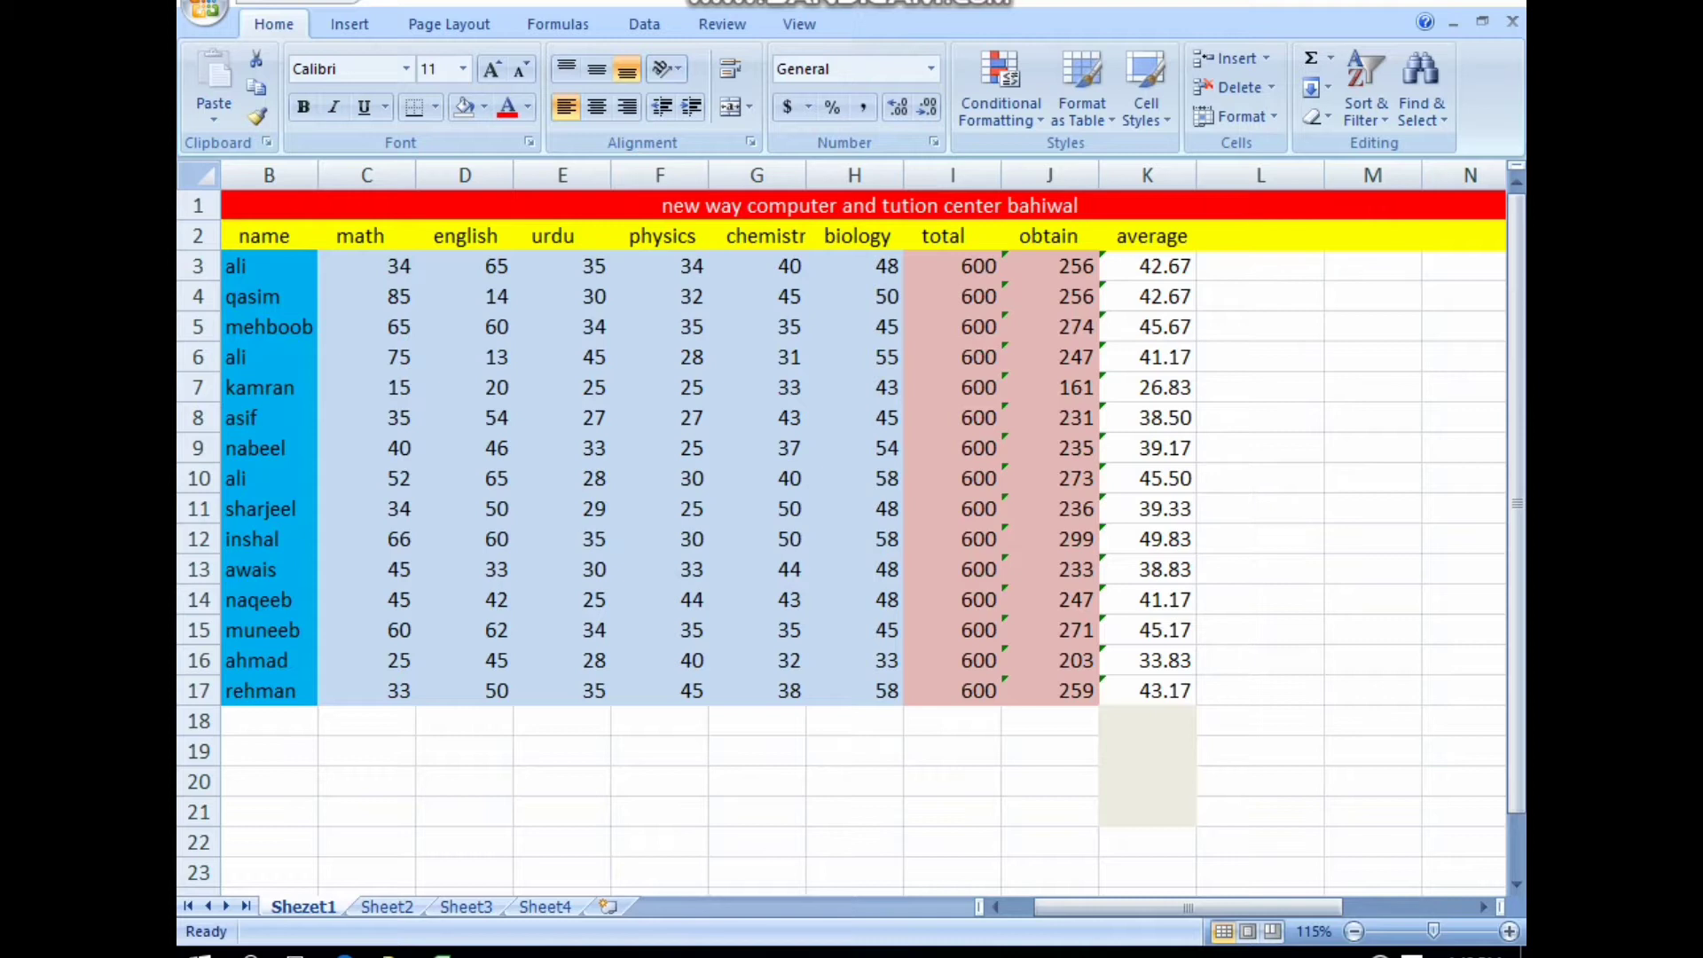
Enter the heading 'minimum' in L2, next to the average column.
left_click(1260, 236)
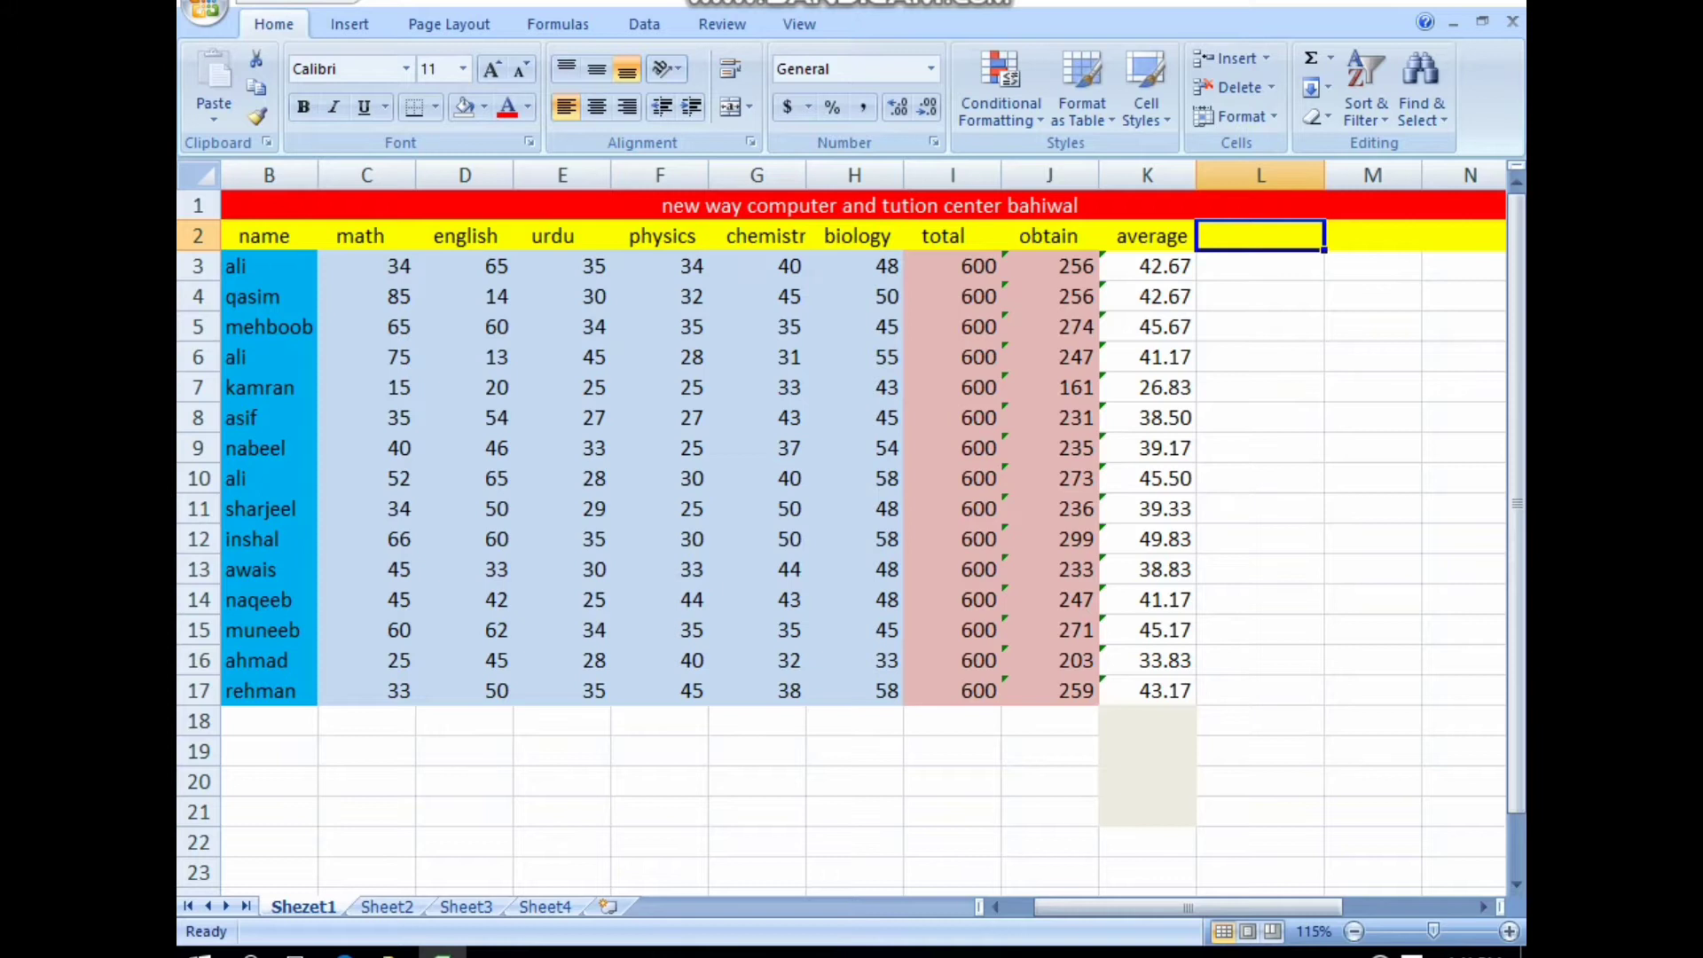
left_click(1261, 266)
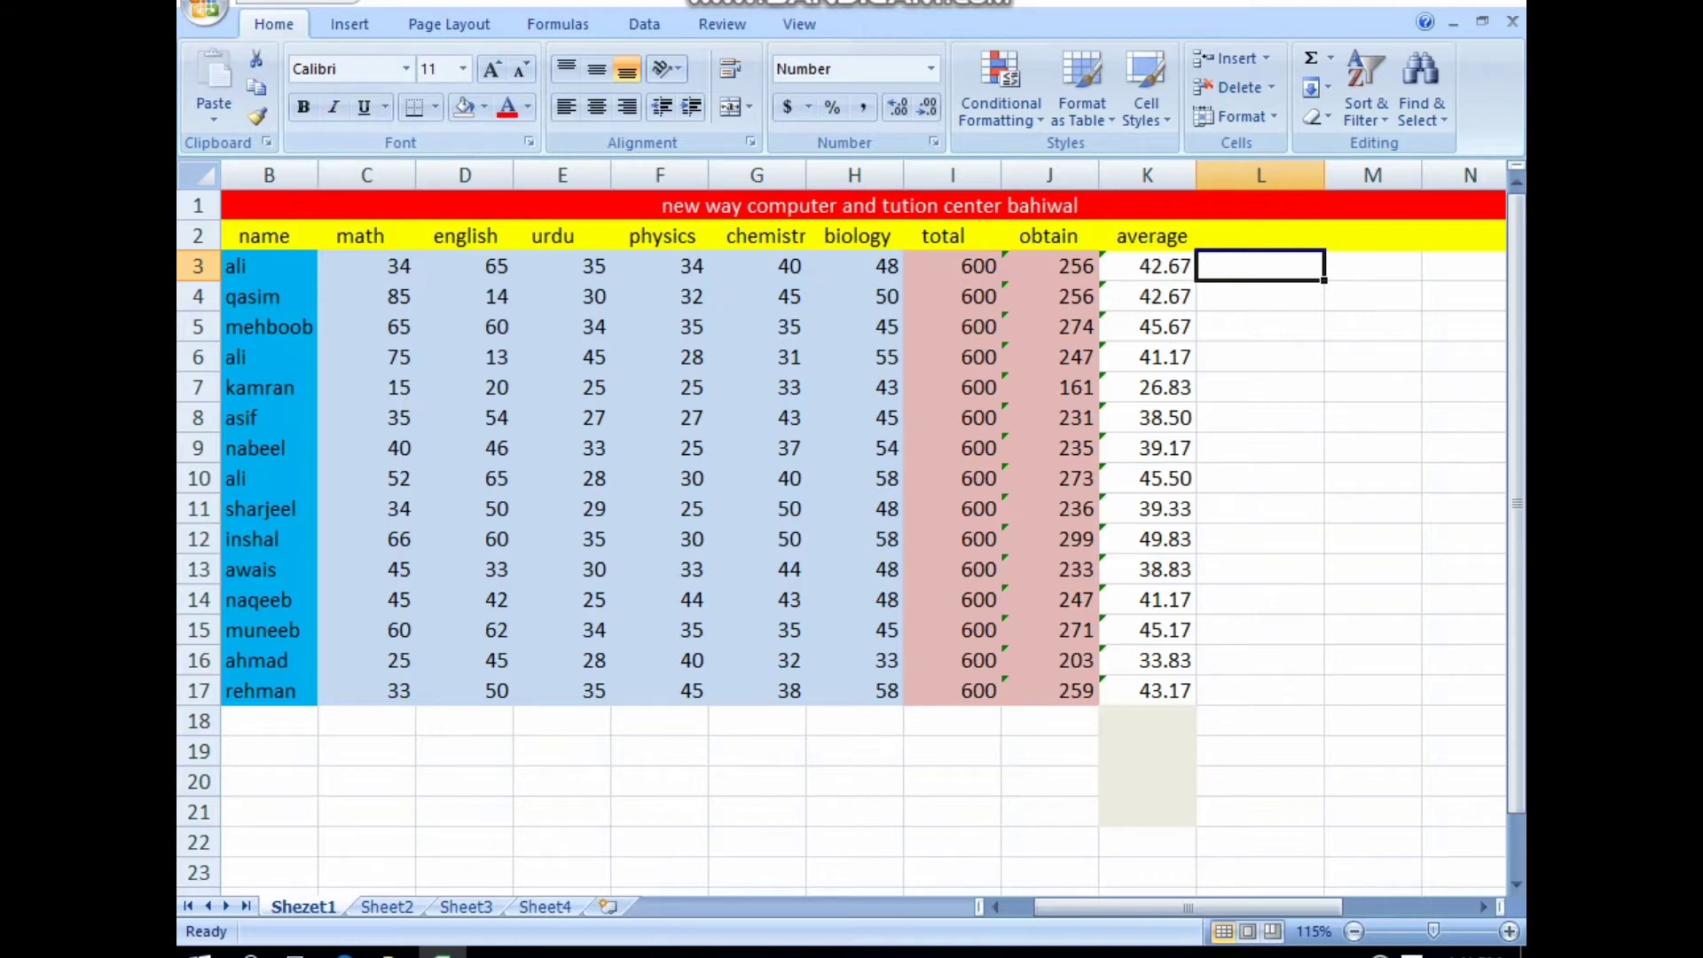
mouse_move(366, 266)
left_mouse_down()
mouse_move(660, 448)
mouse_move(758, 479)
mouse_move(758, 539)
mouse_move(855, 569)
mouse_move(855, 690)
left_mouse_up()
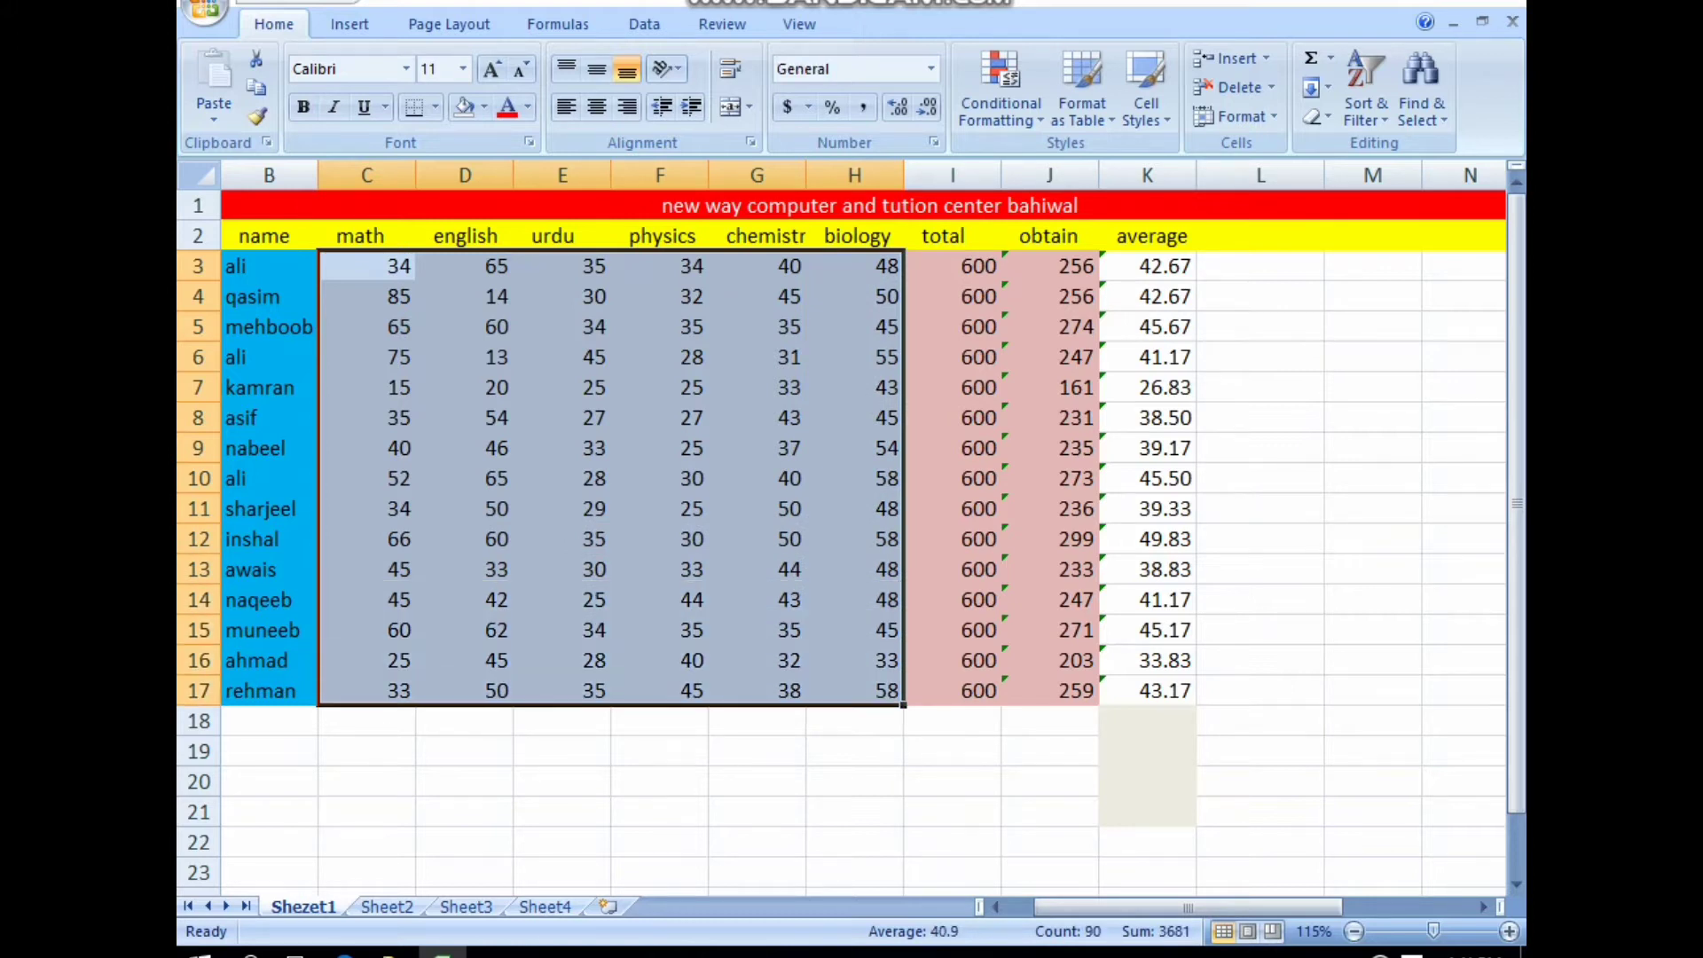
left_click(1259, 326)
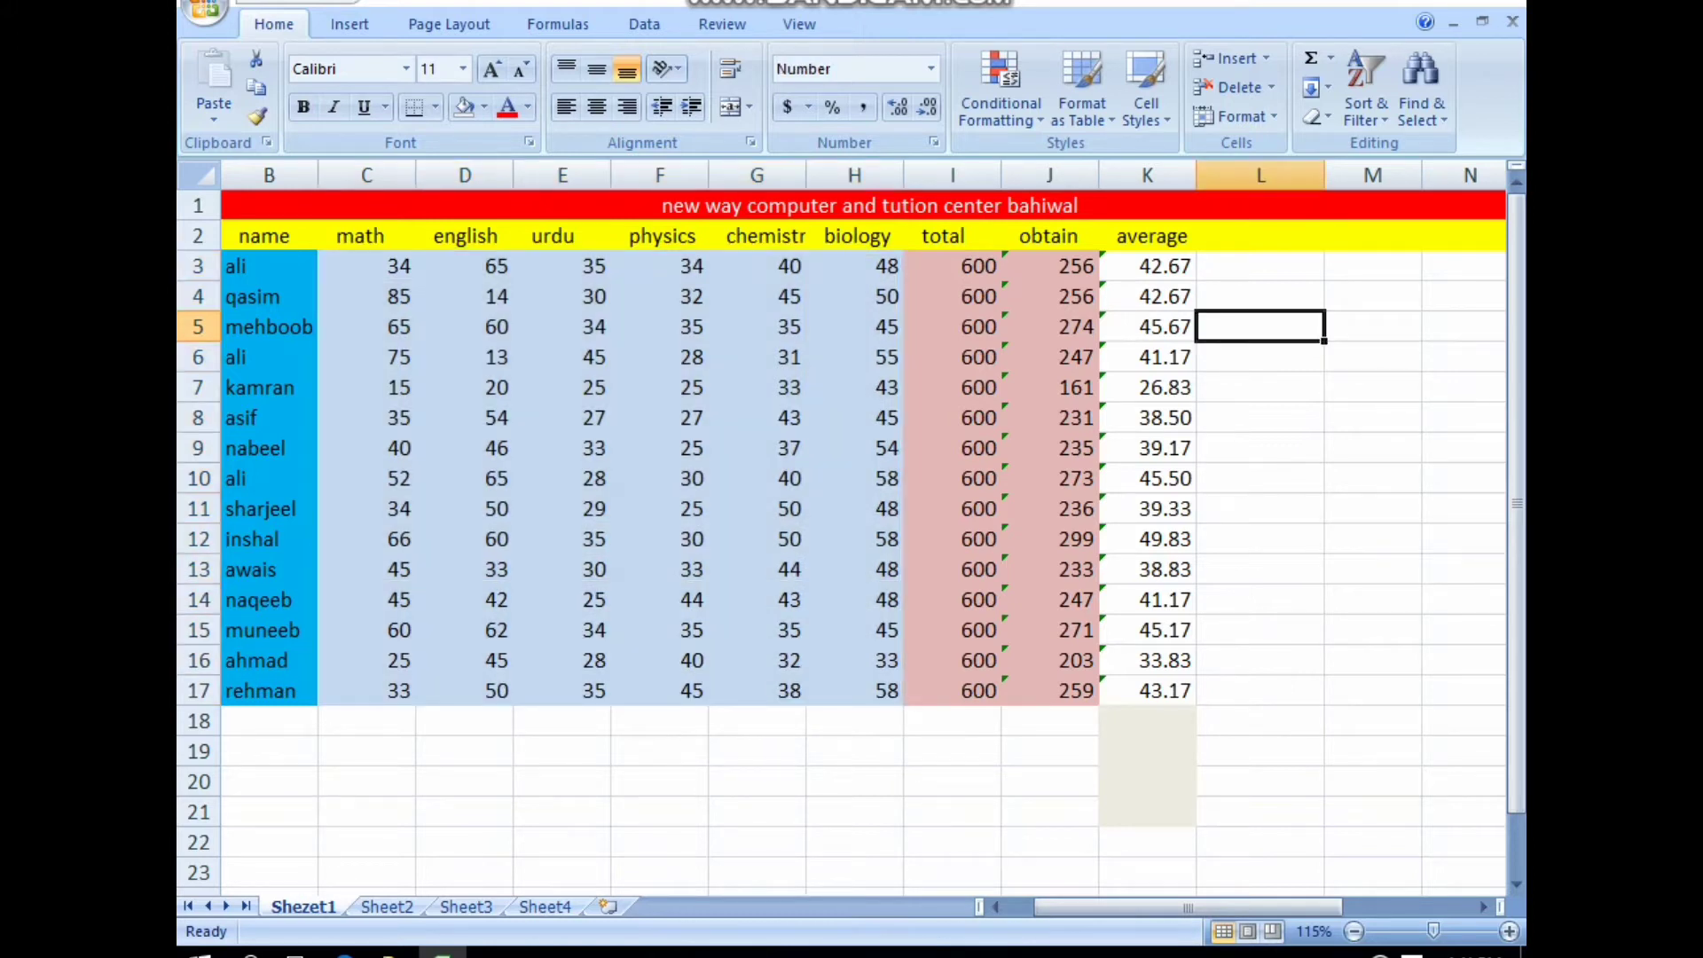
left_click(1259, 296)
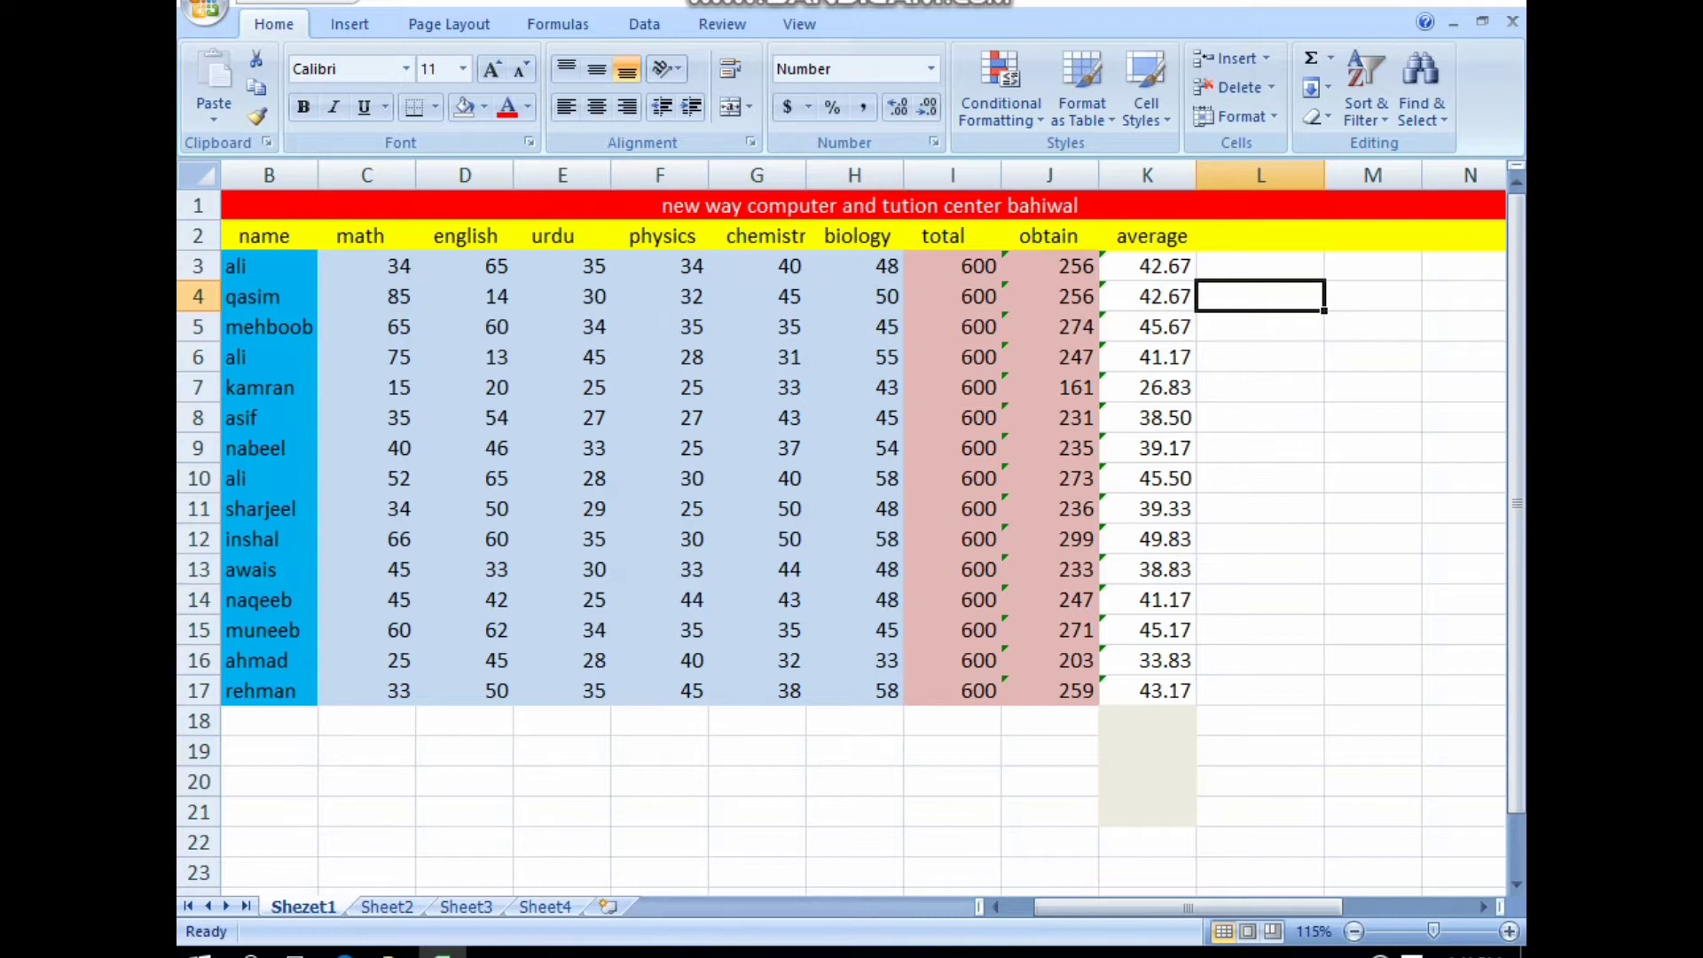
left_click(1260, 236)
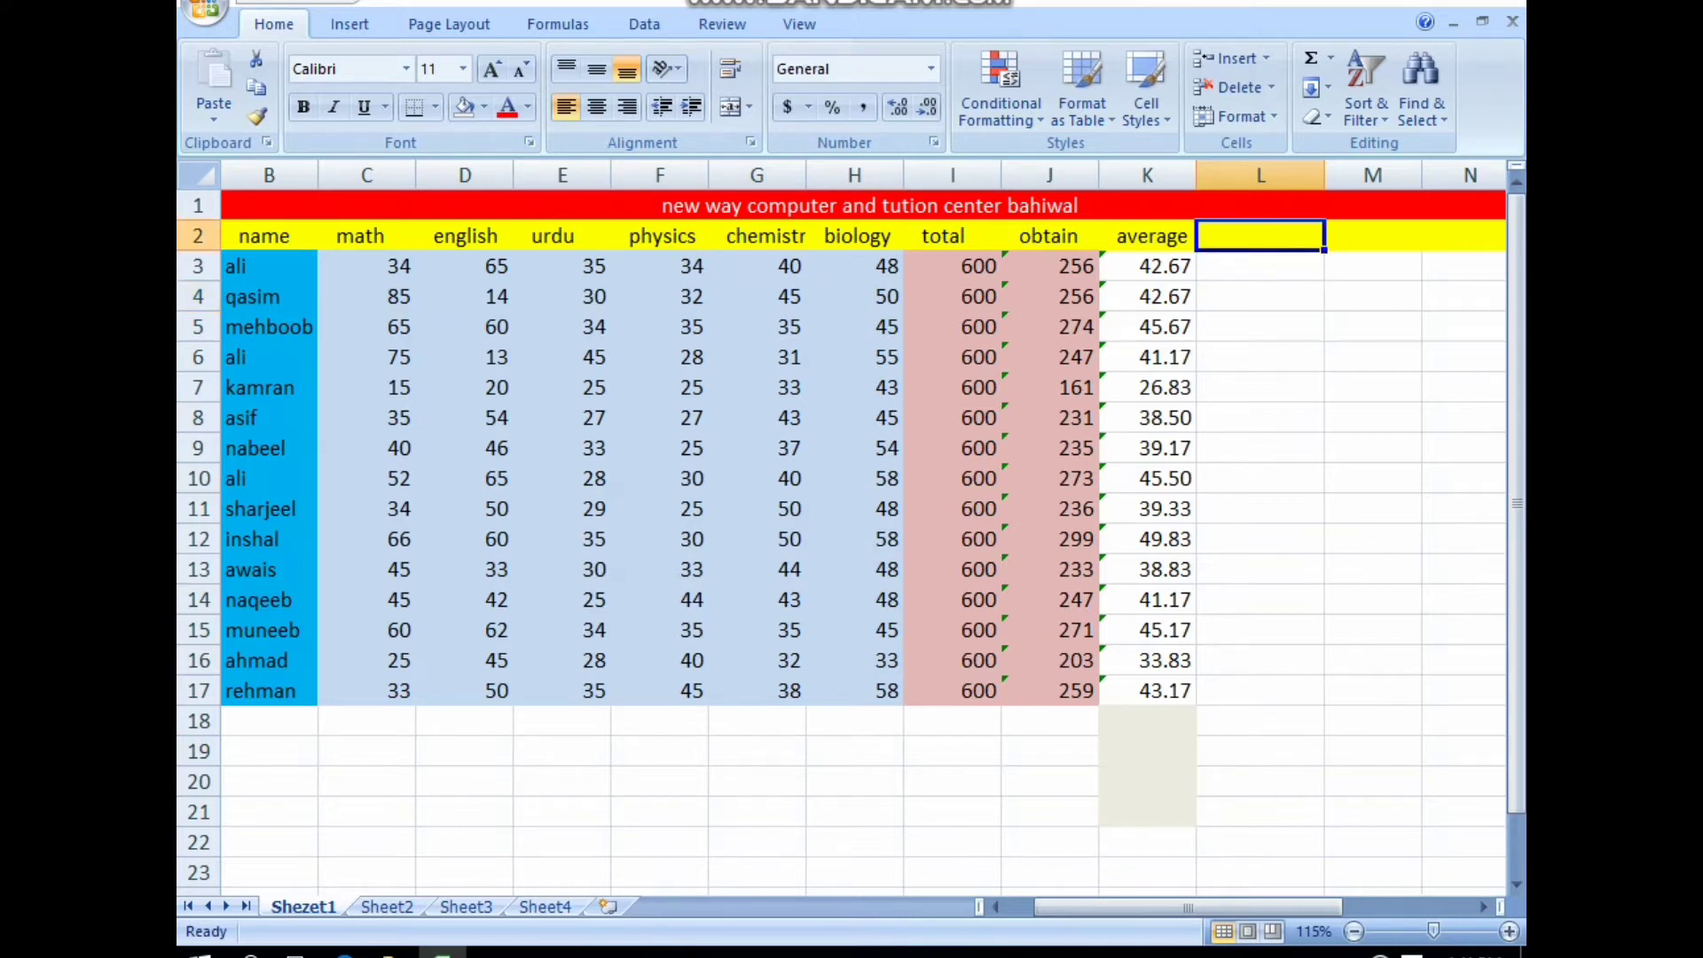
type("min")
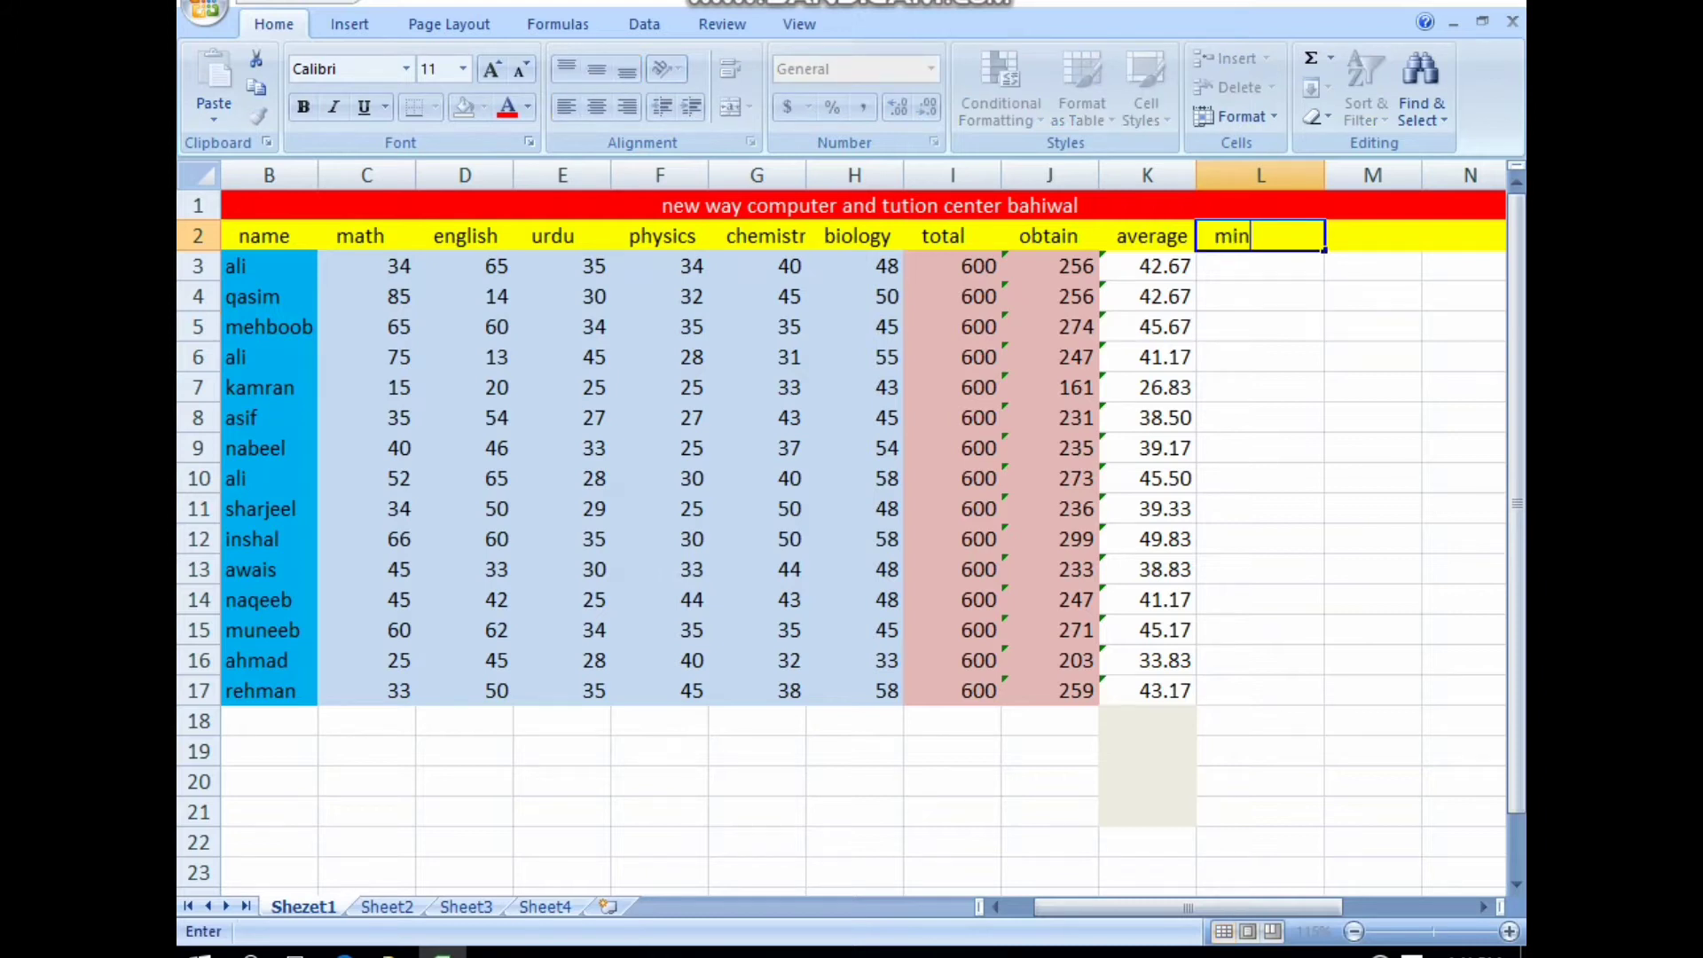
type("imum")
key("Return")
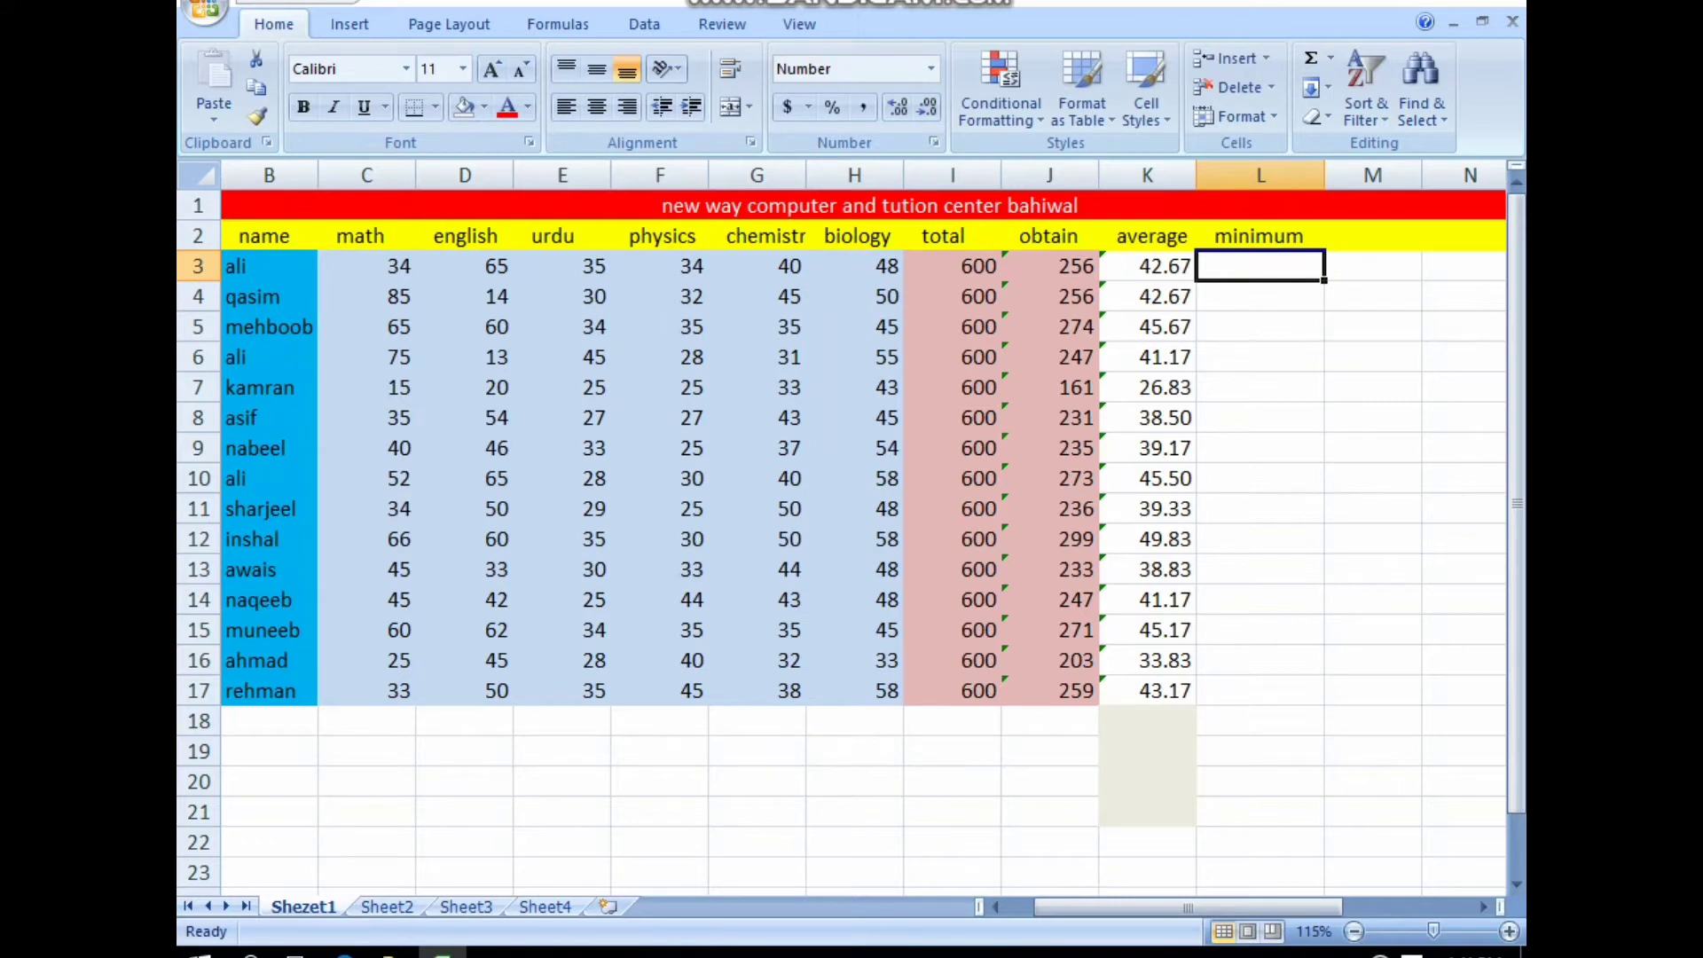
Enter =min(C3:H3) in L3, showing 34.00 for the first student.
type("=")
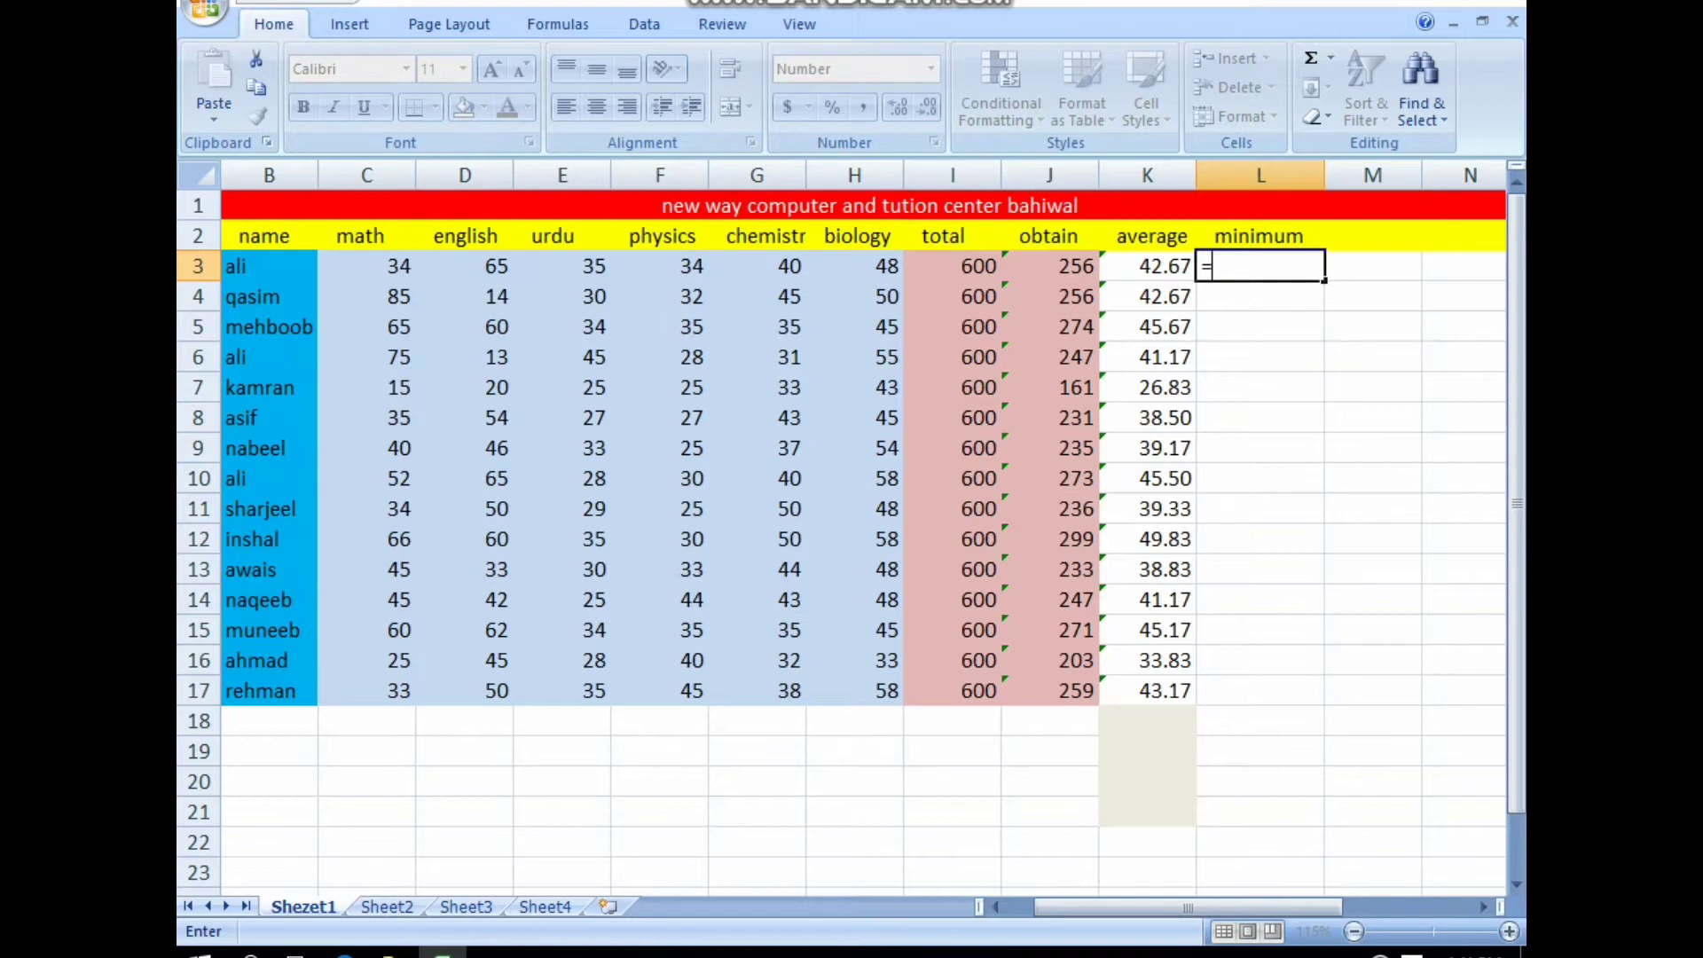
type("m")
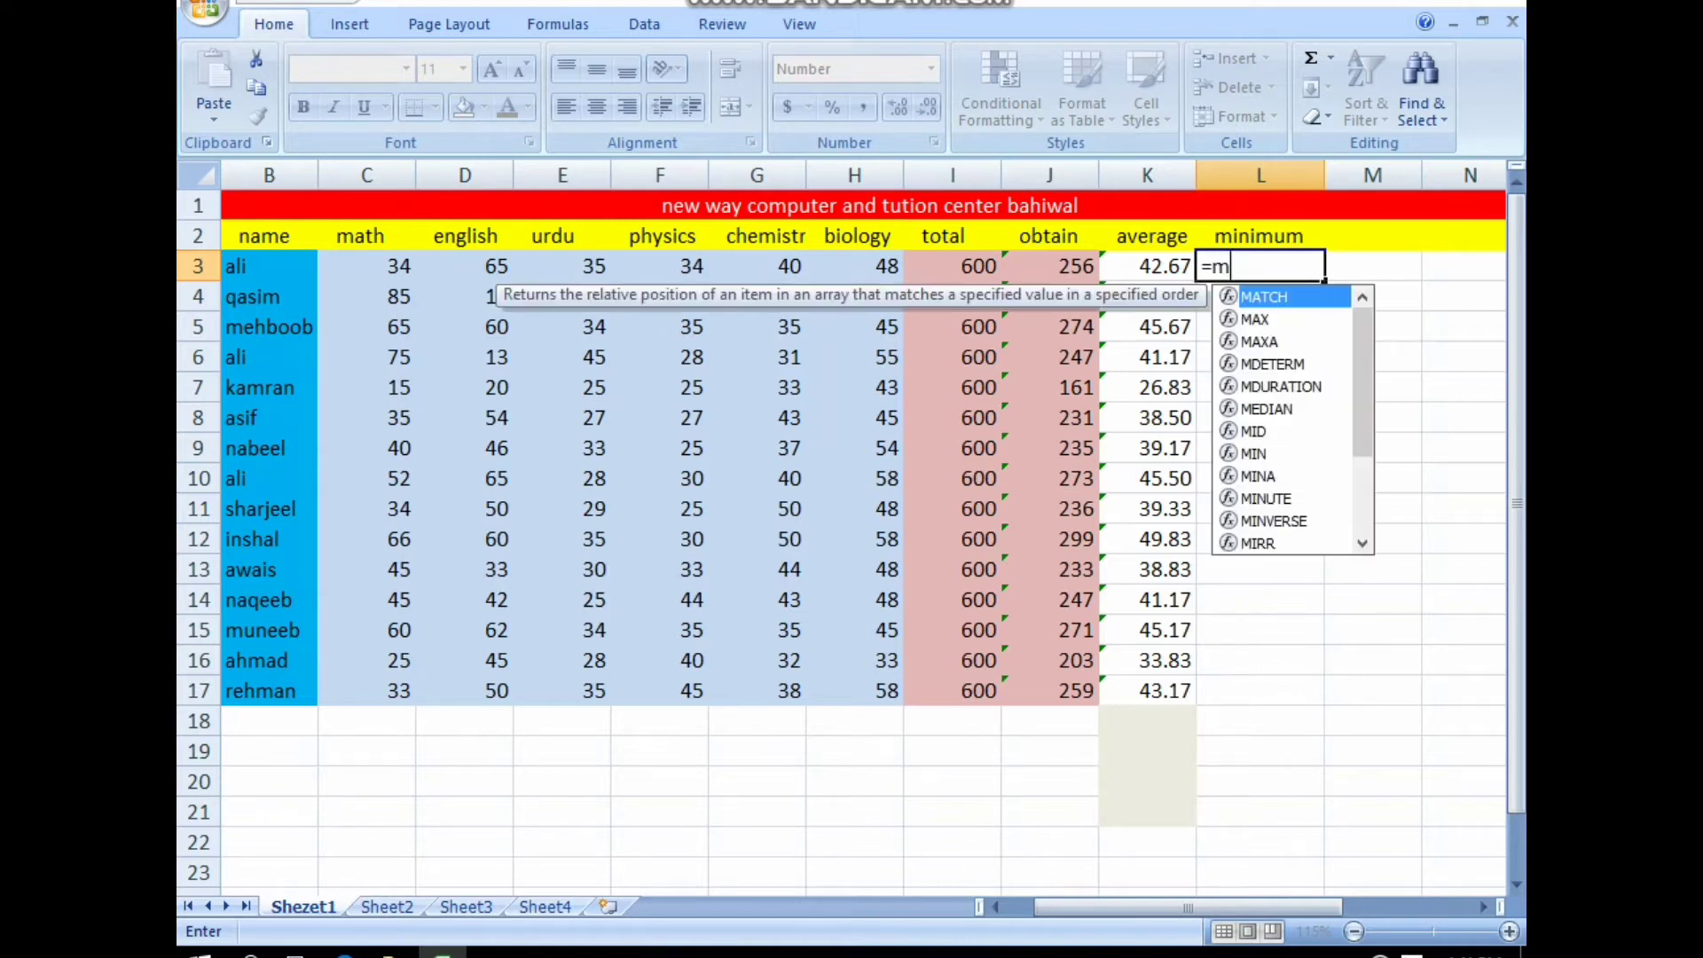
type("in")
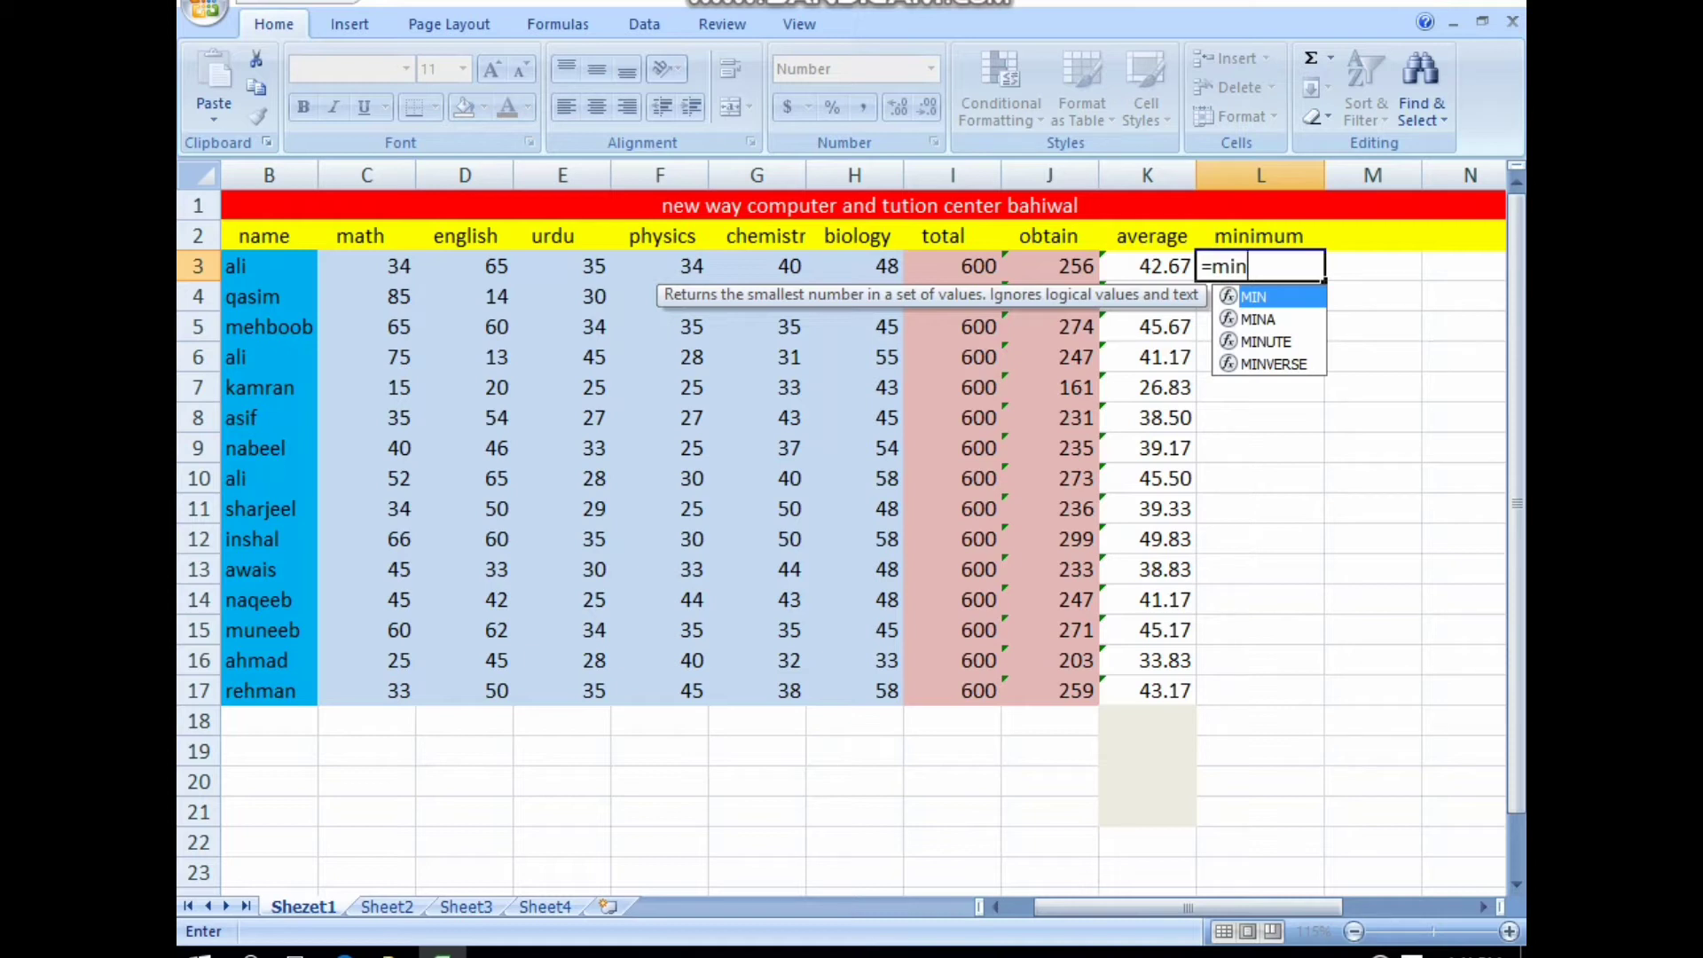
type("(")
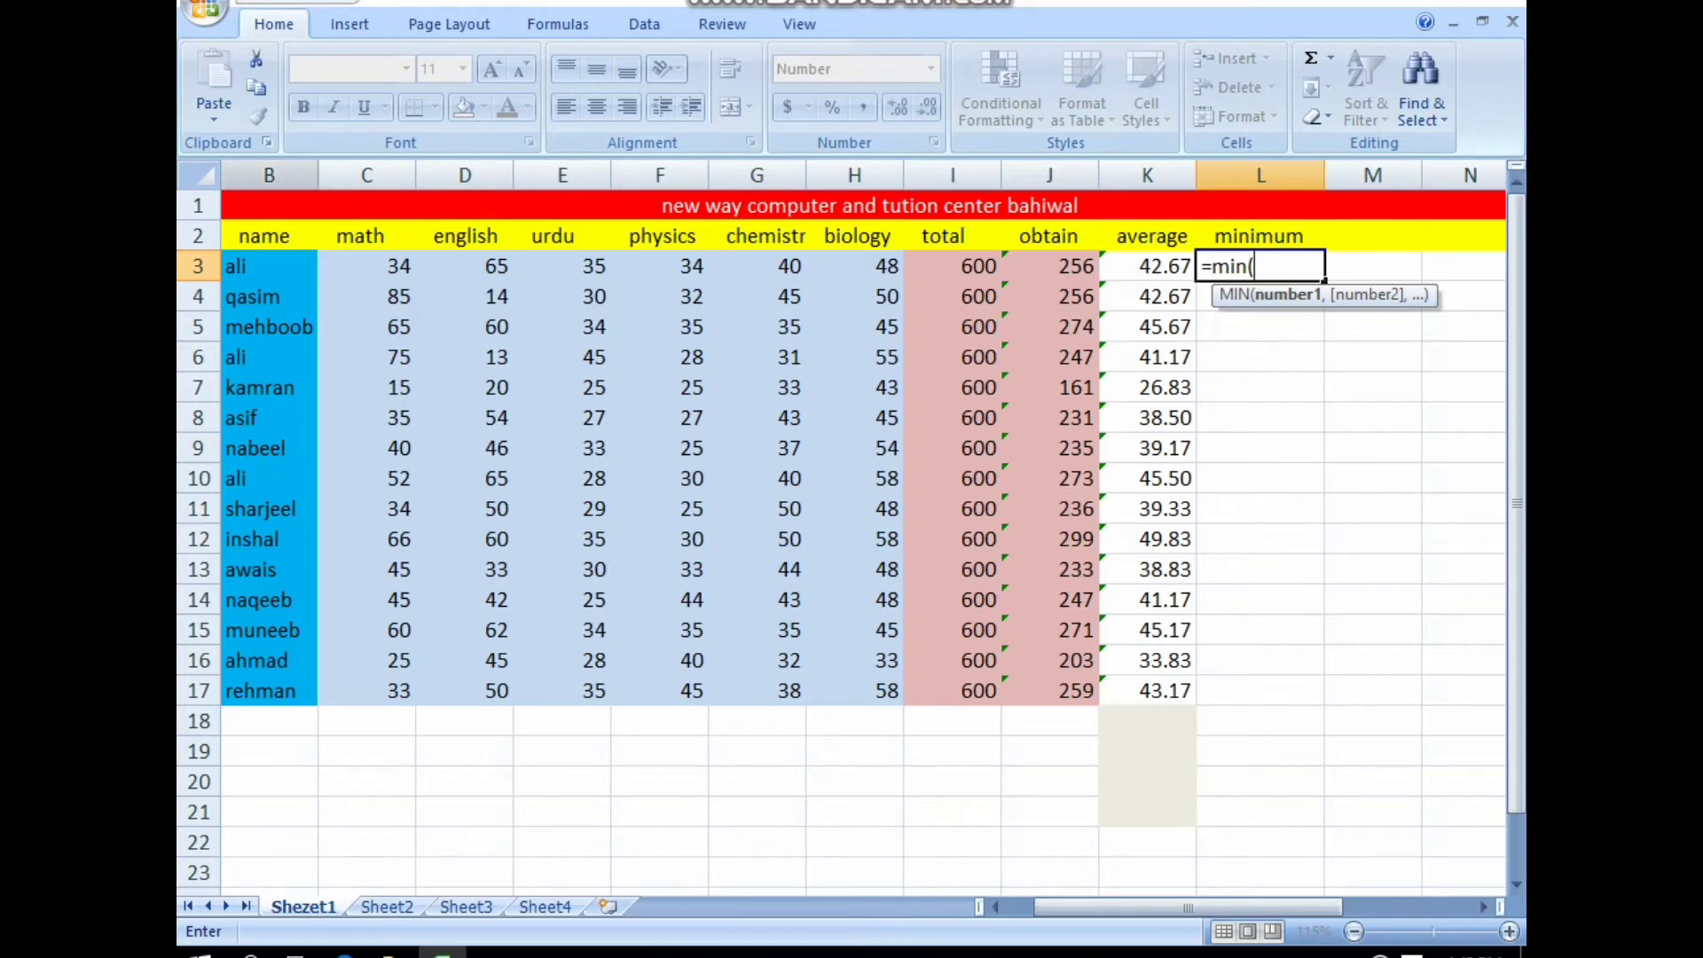
left_click_drag(372, 266, 901, 280)
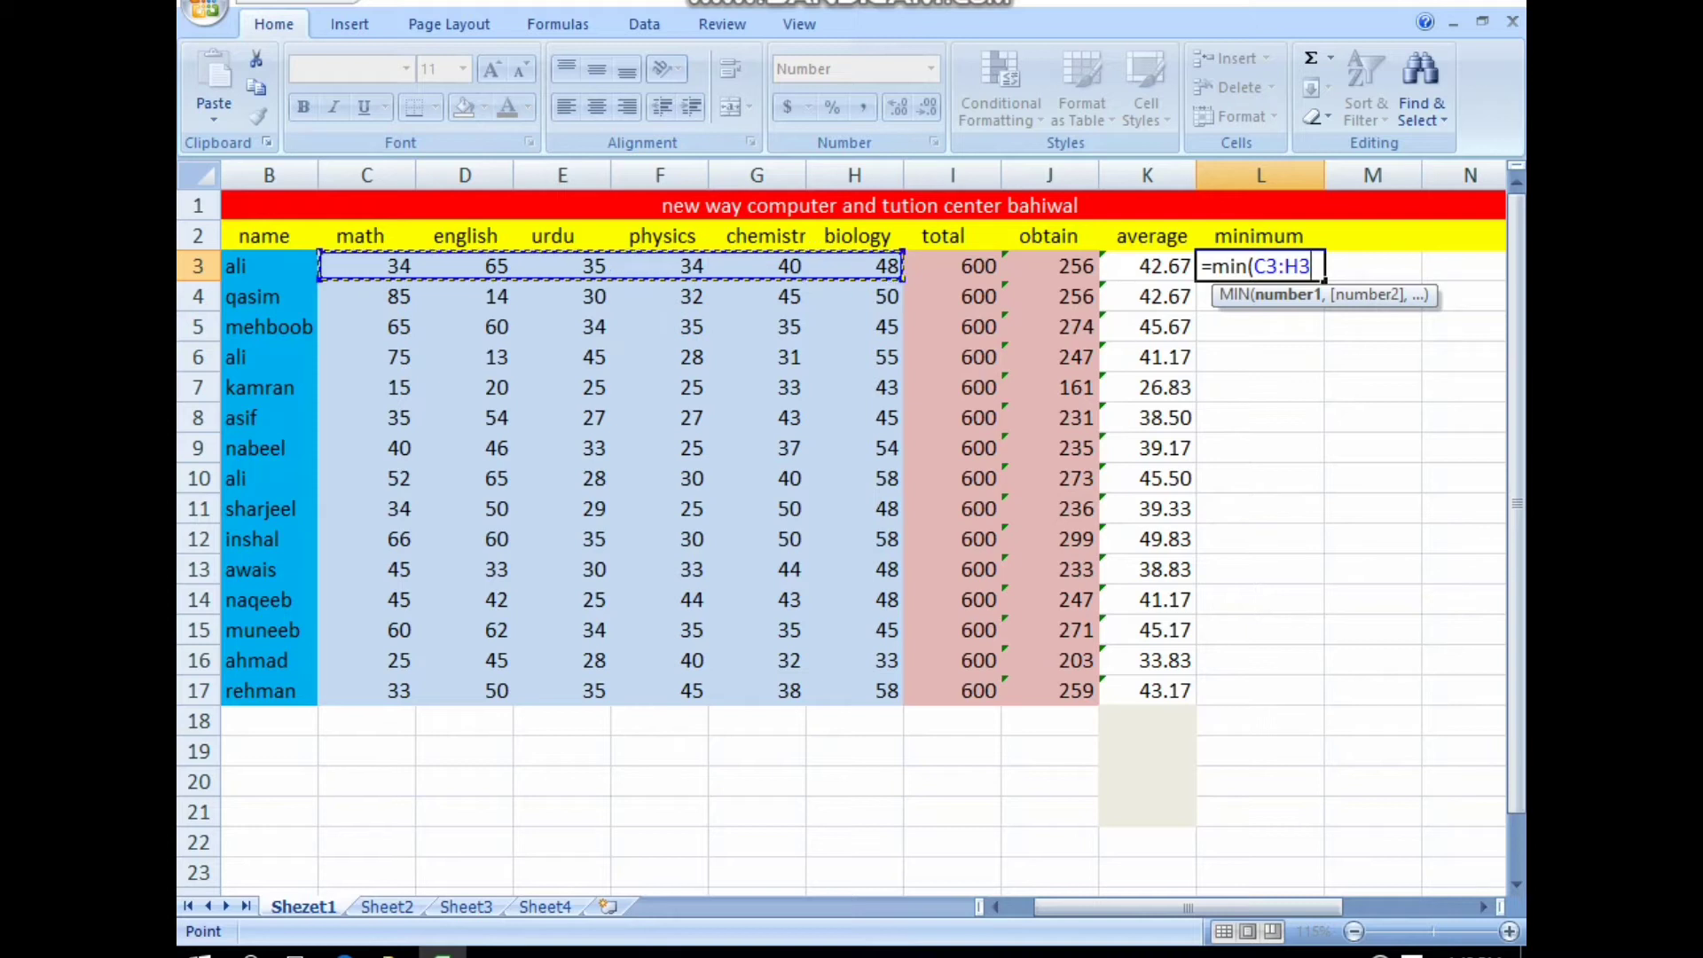
type(")")
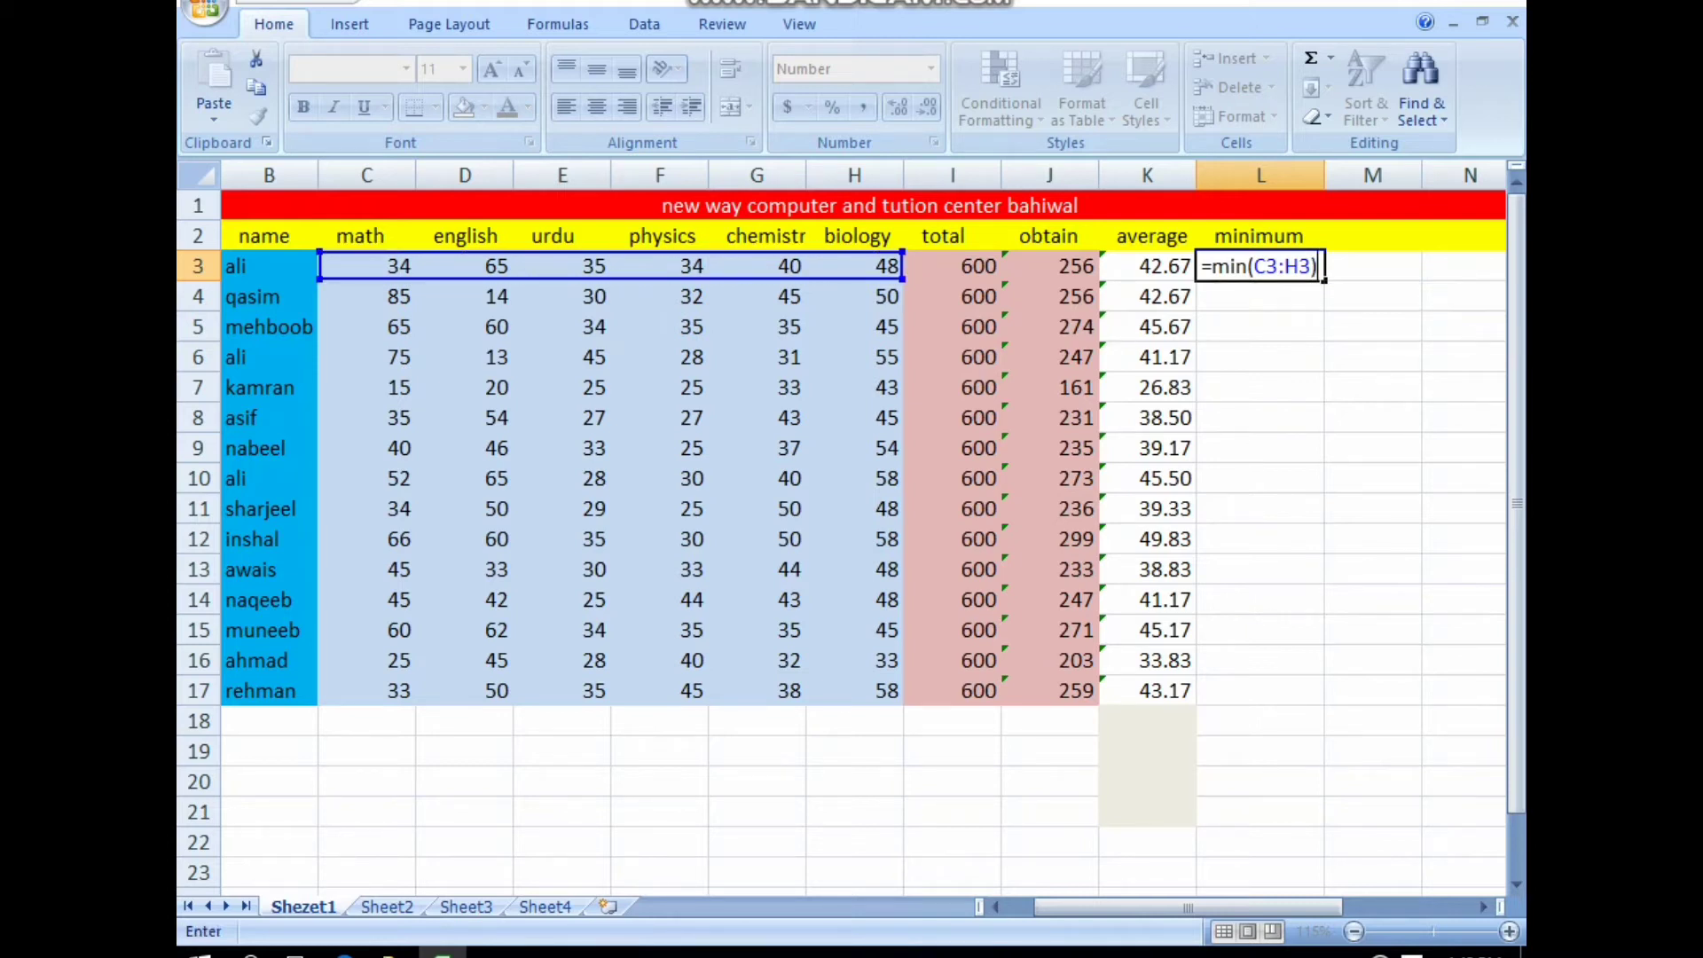
key("Return")
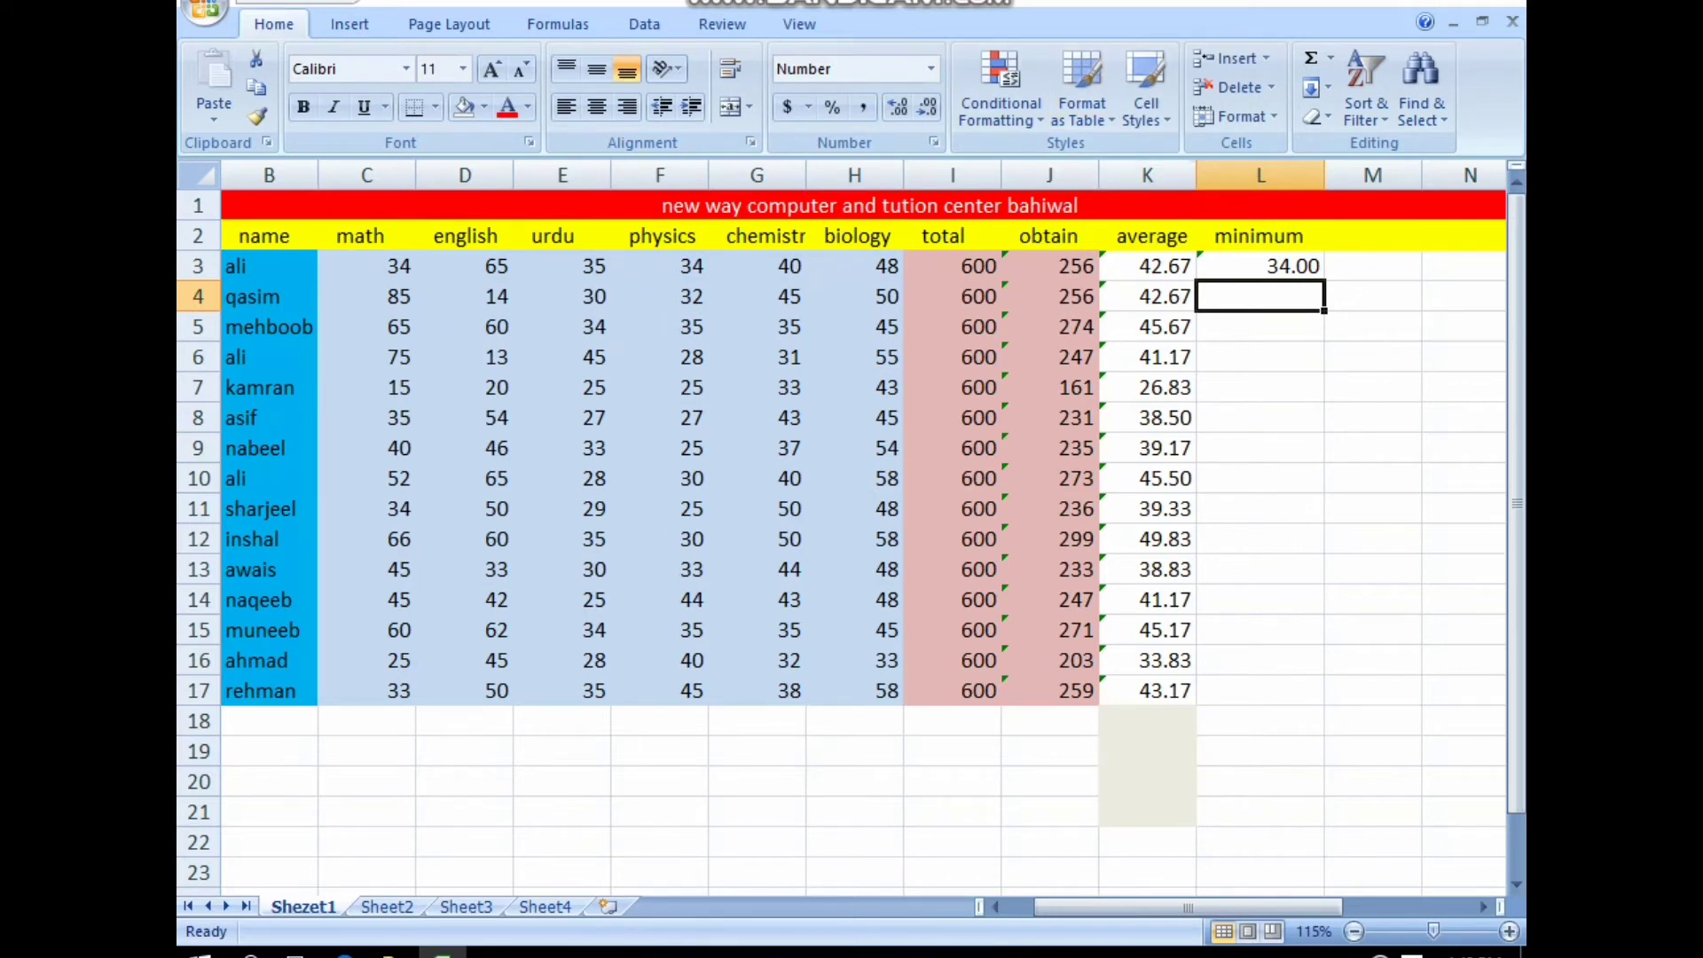
Apply the General number format to L3 so the minimum shows 34.
left_click(1260, 266)
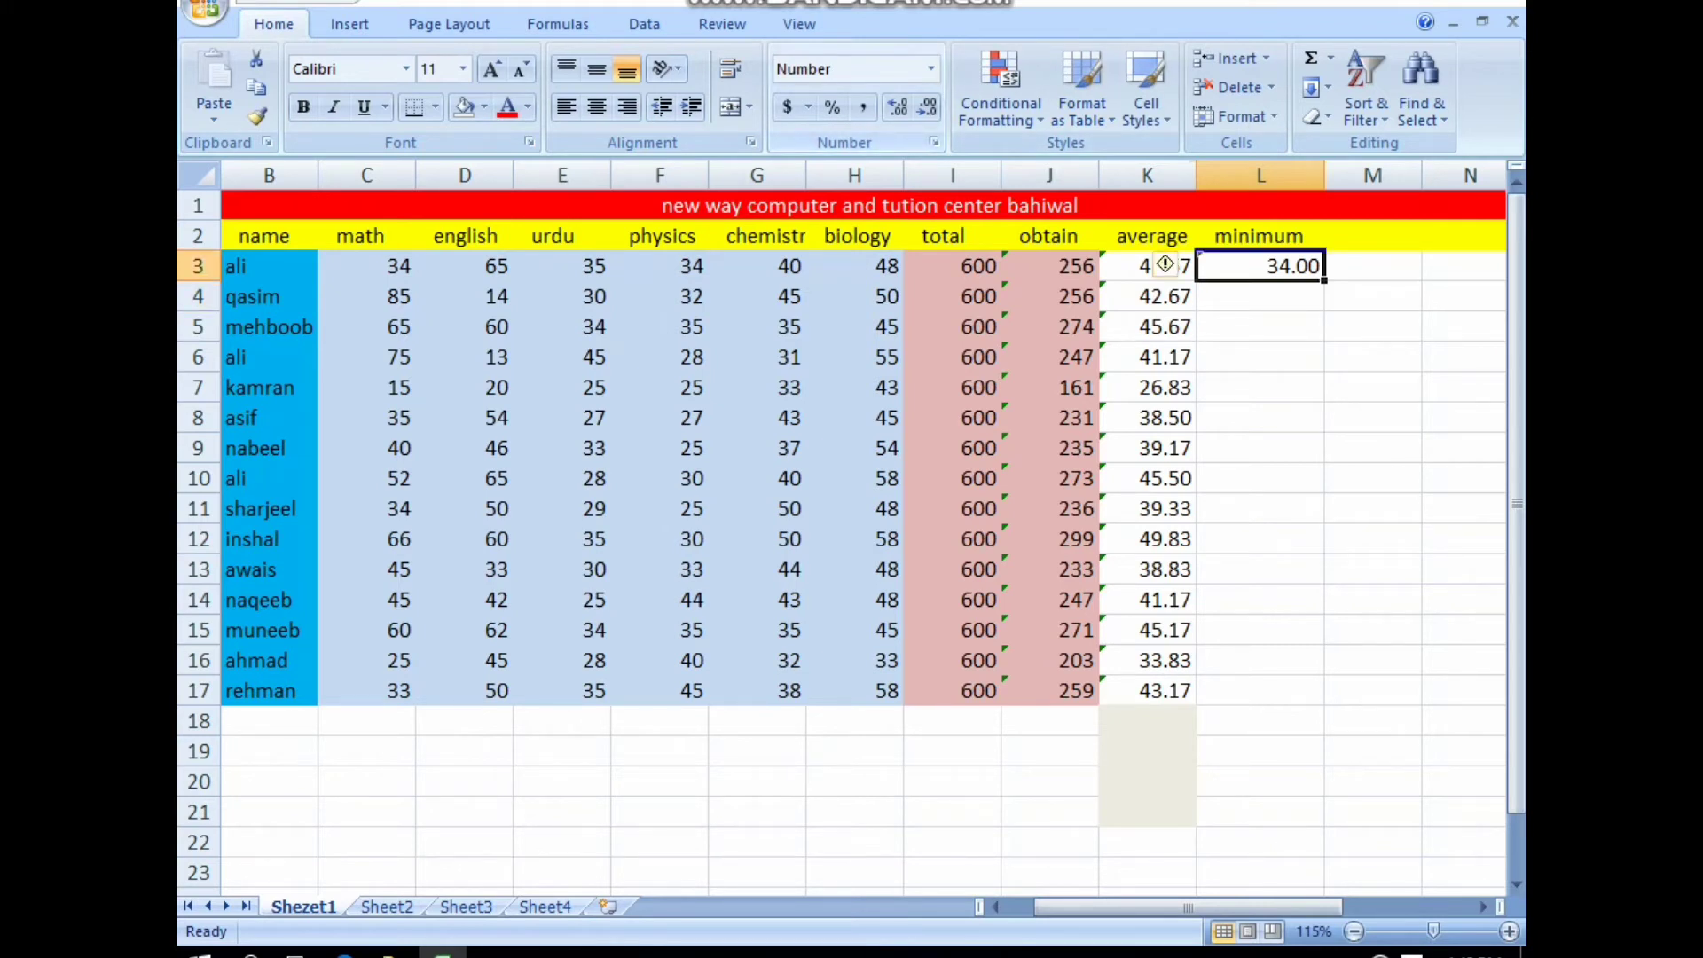
left_click(930, 69)
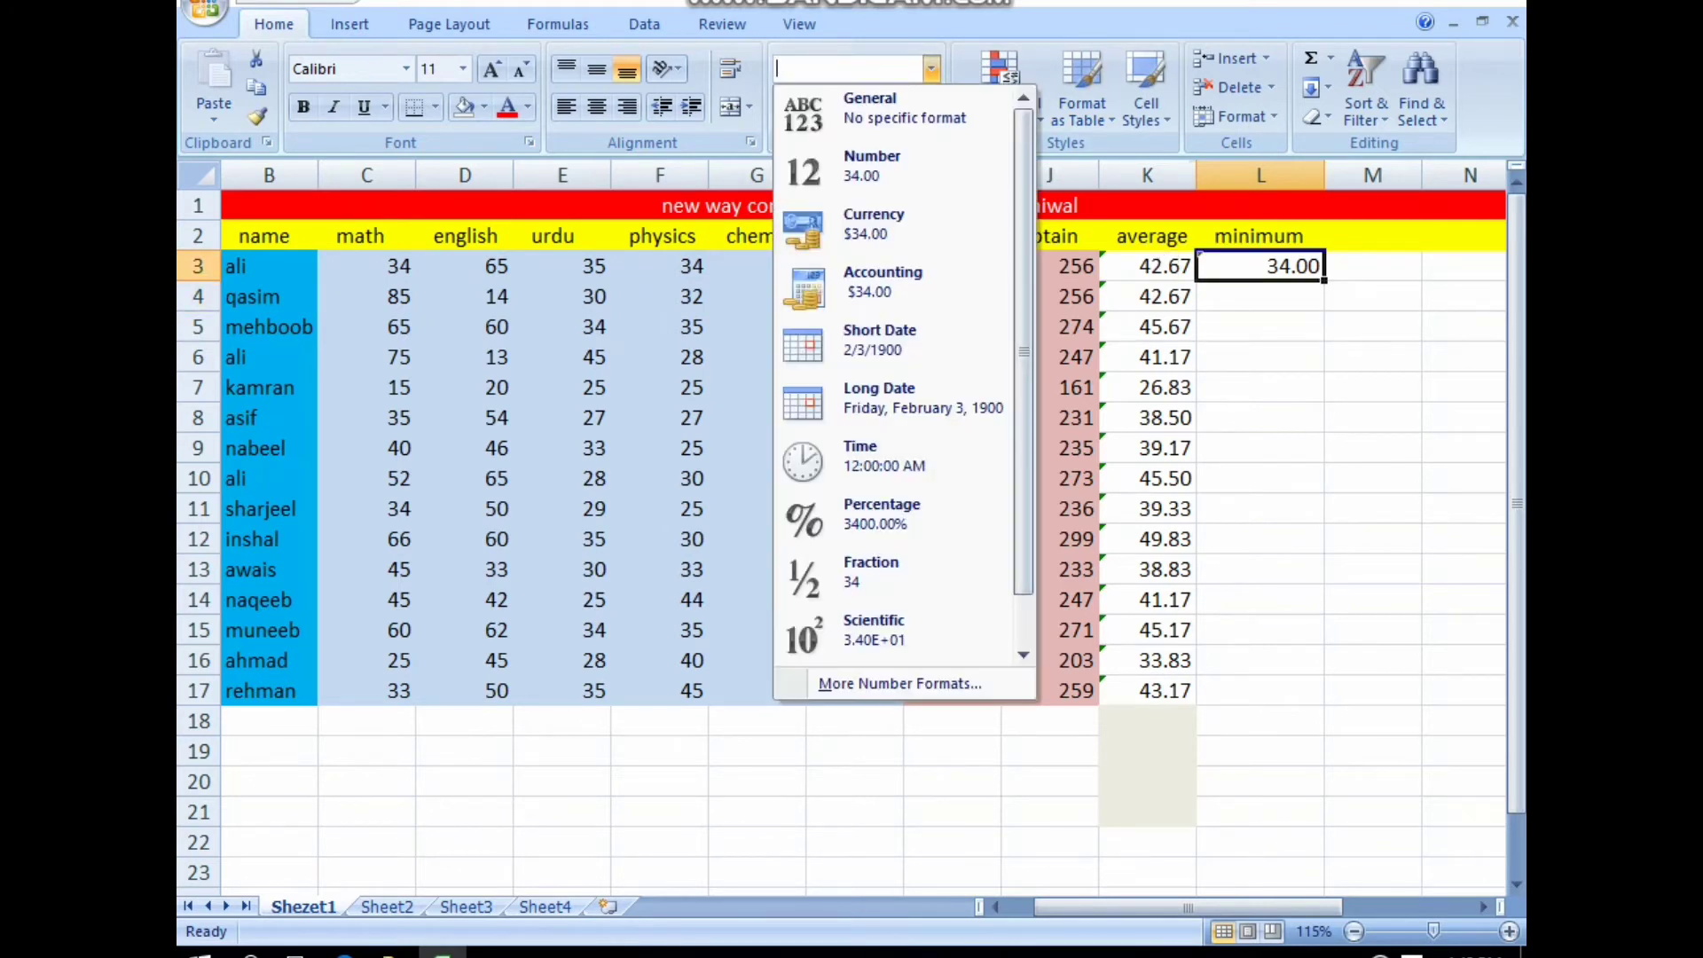
left_click(887, 107)
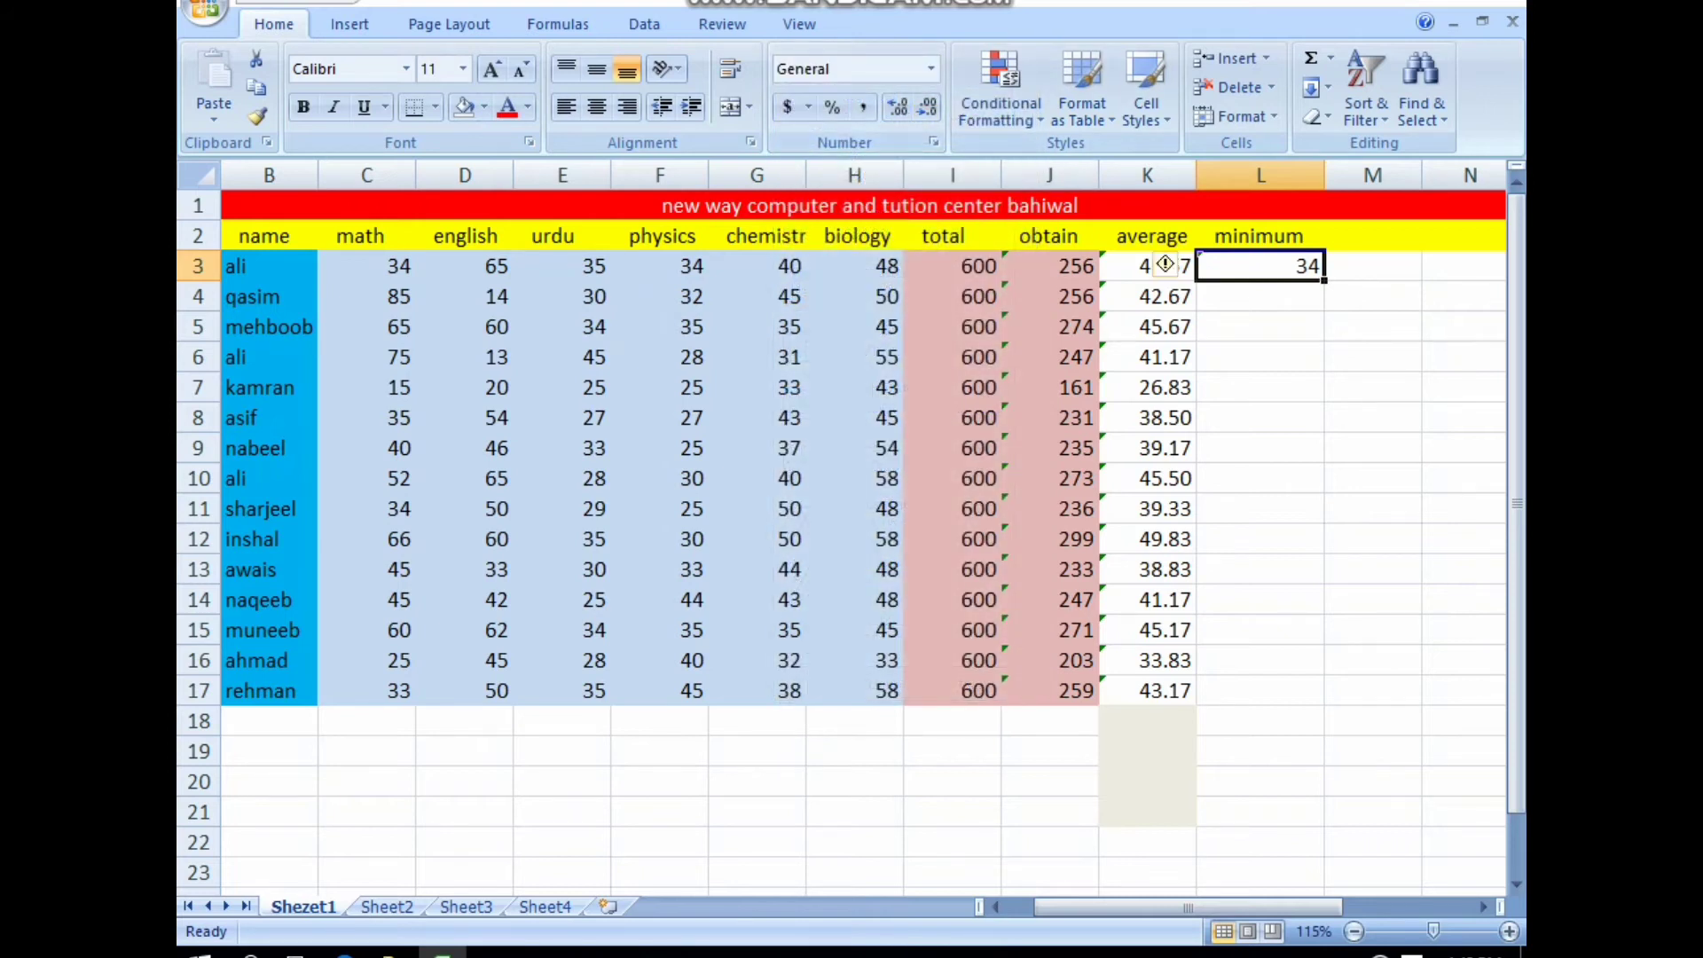
left_click(1260, 296)
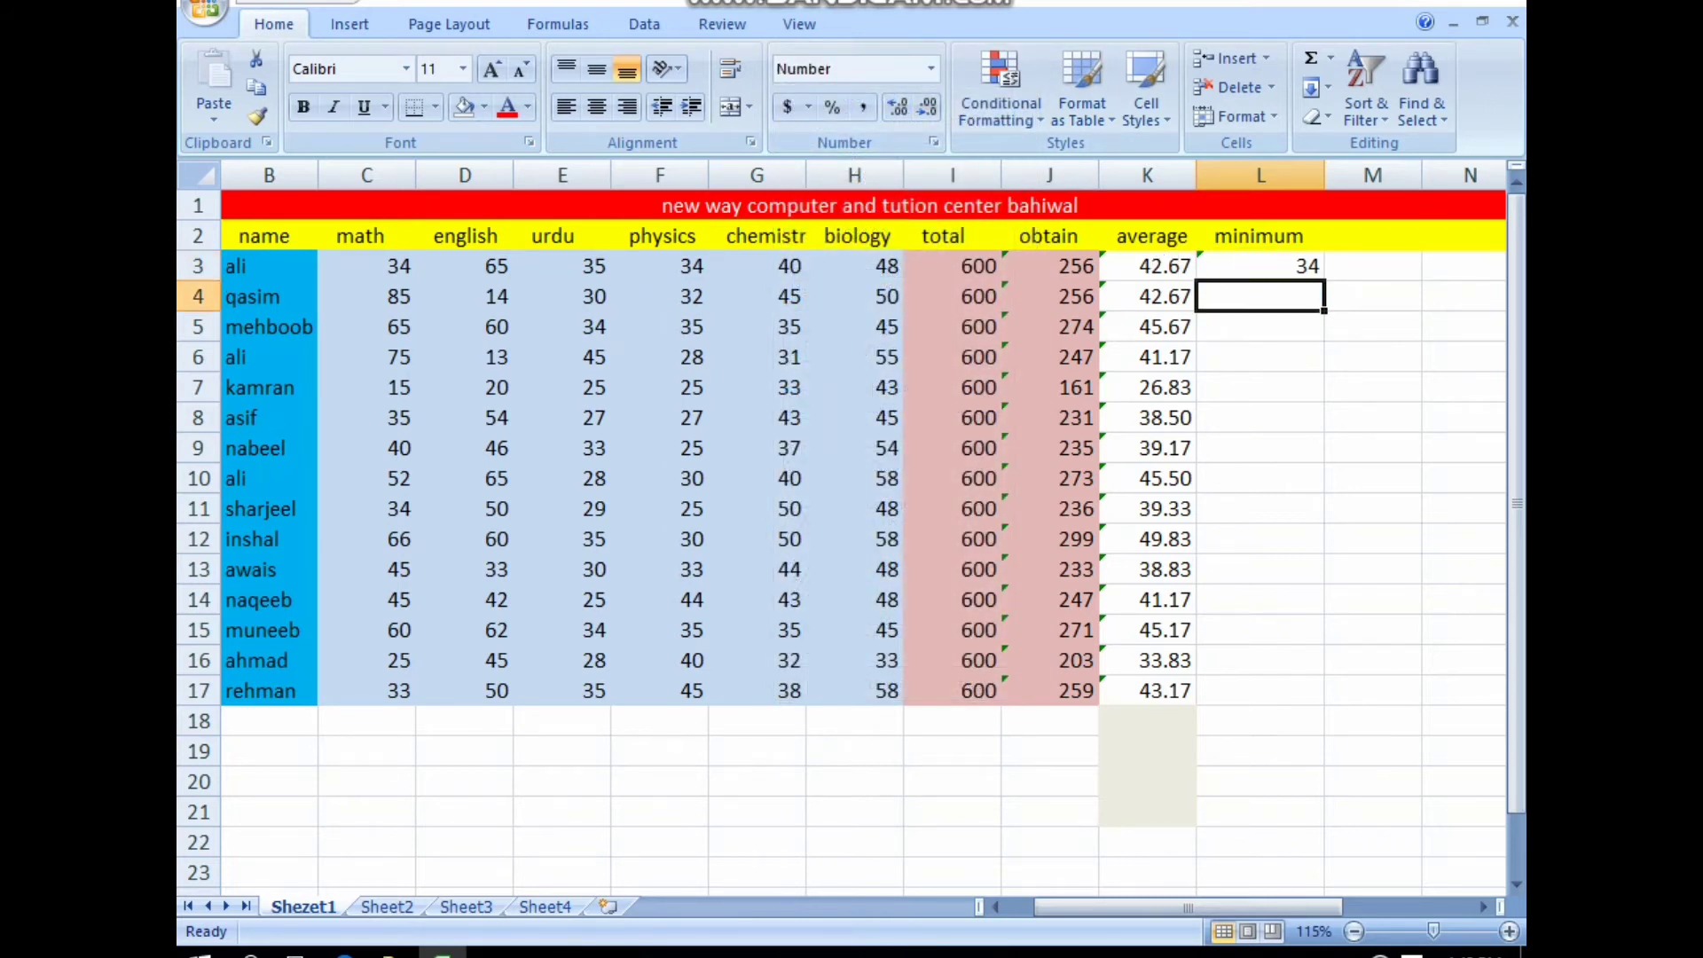
left_click(1259, 265)
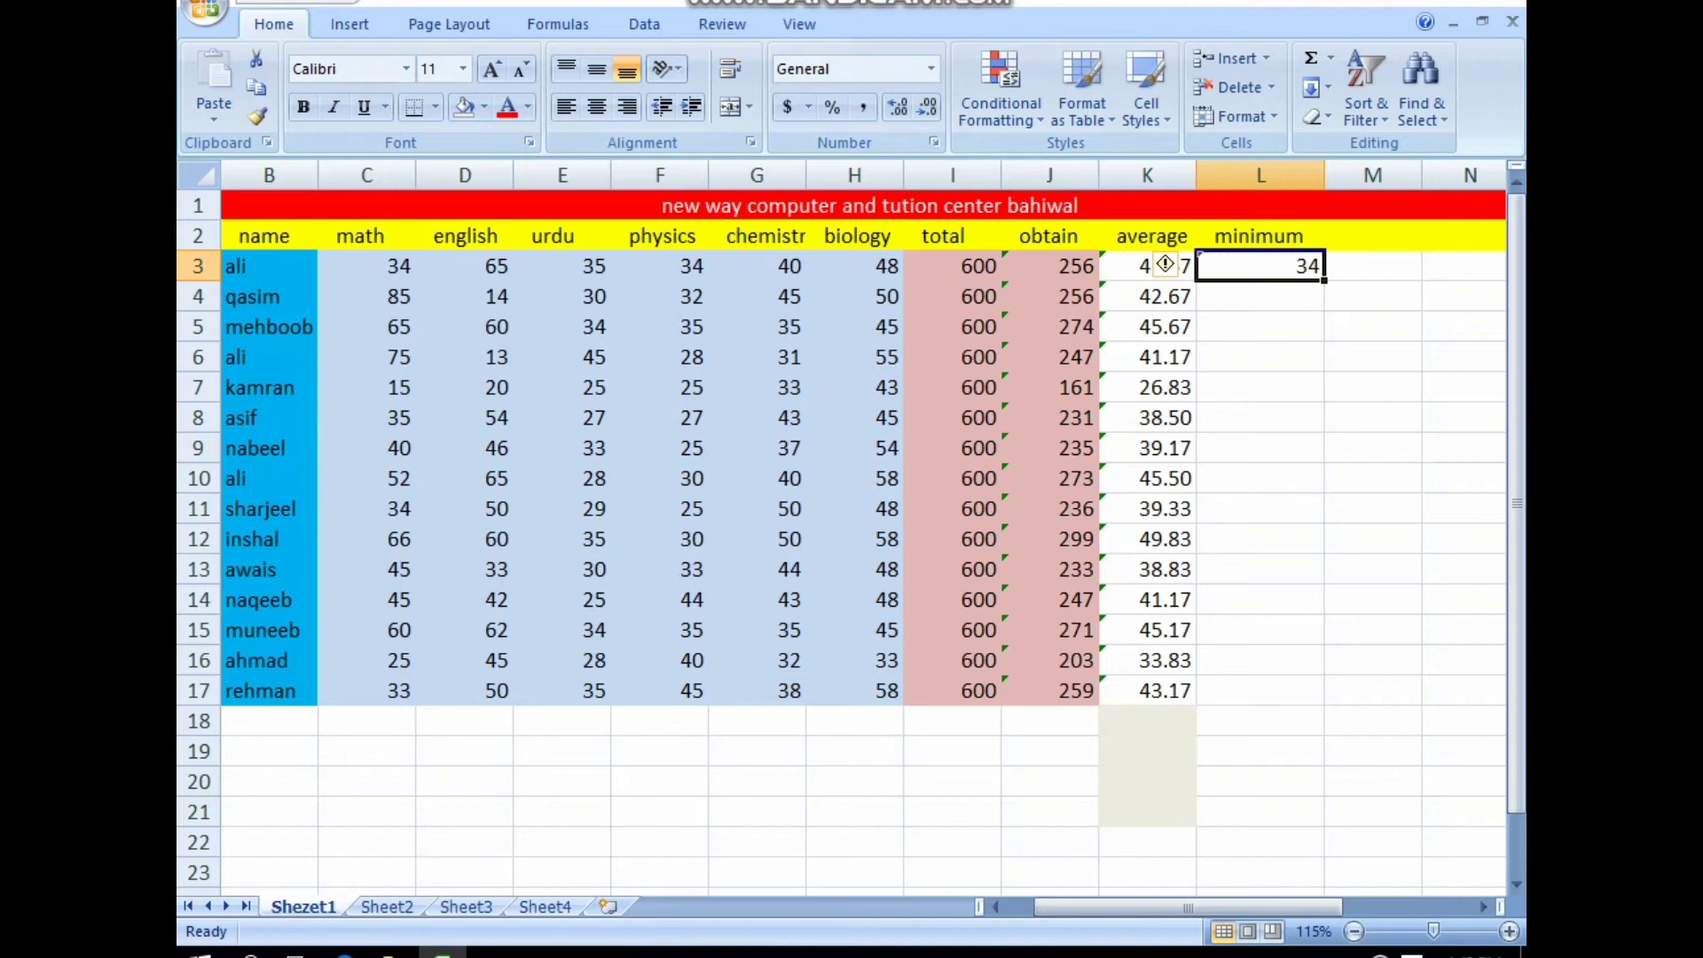
left_click(1373, 236)
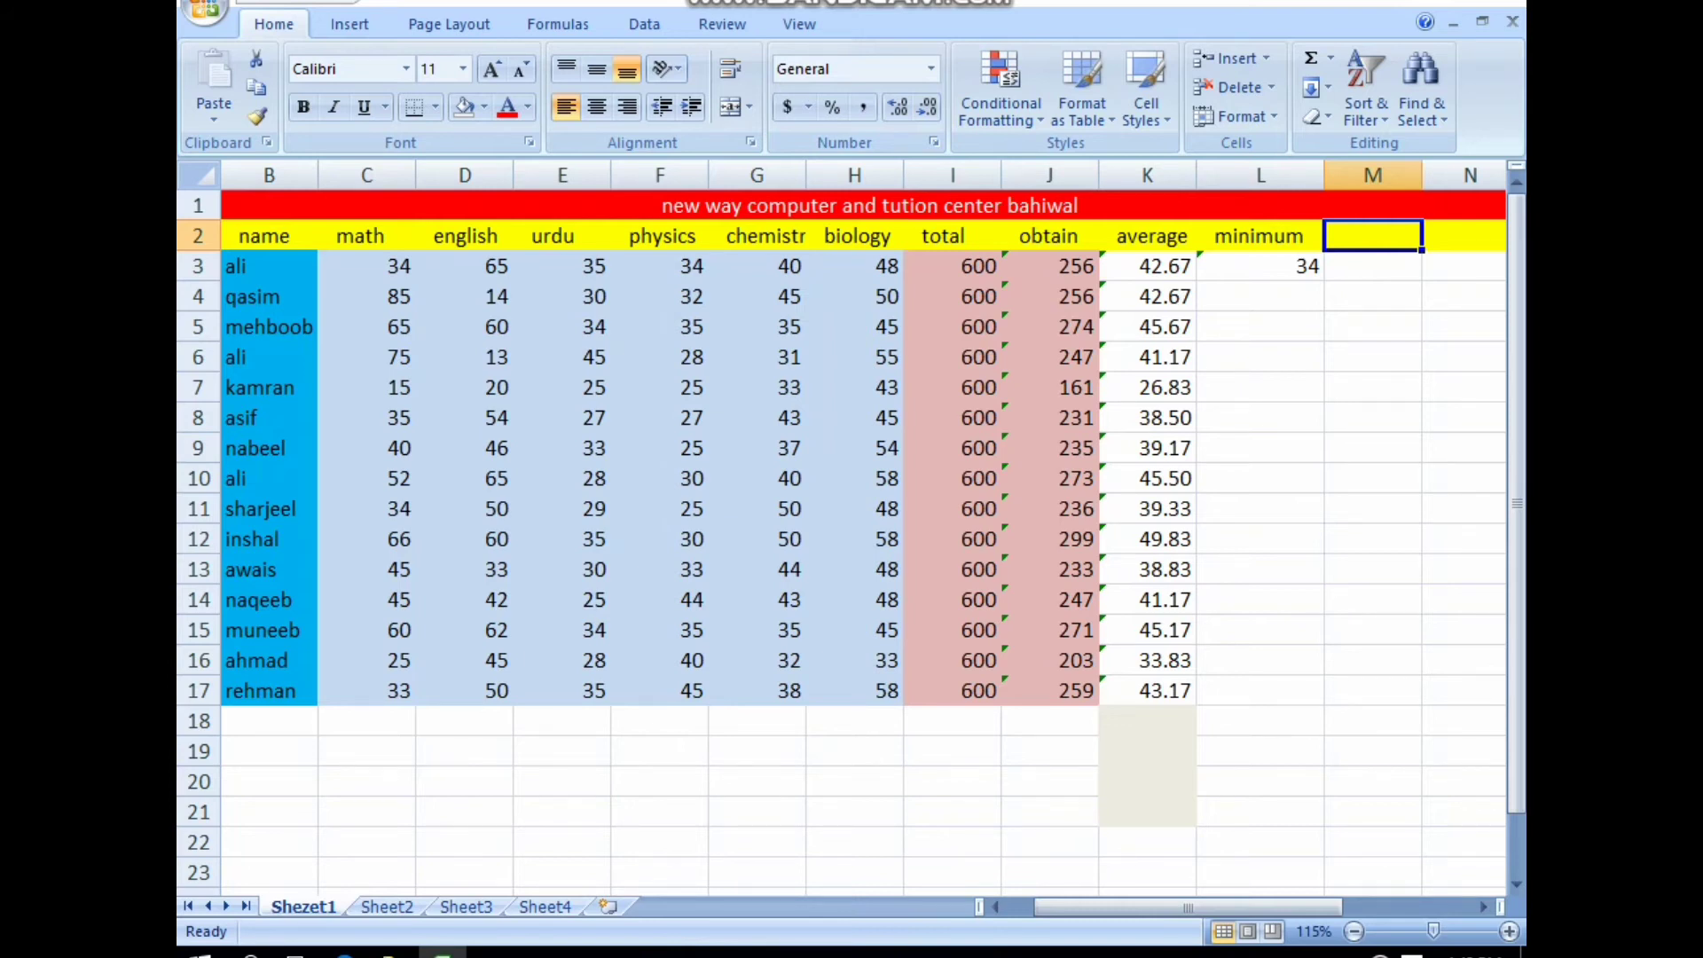
Label M2 'maximum' and enter =max(C3:H3) in M3, giving 65.
type("ma")
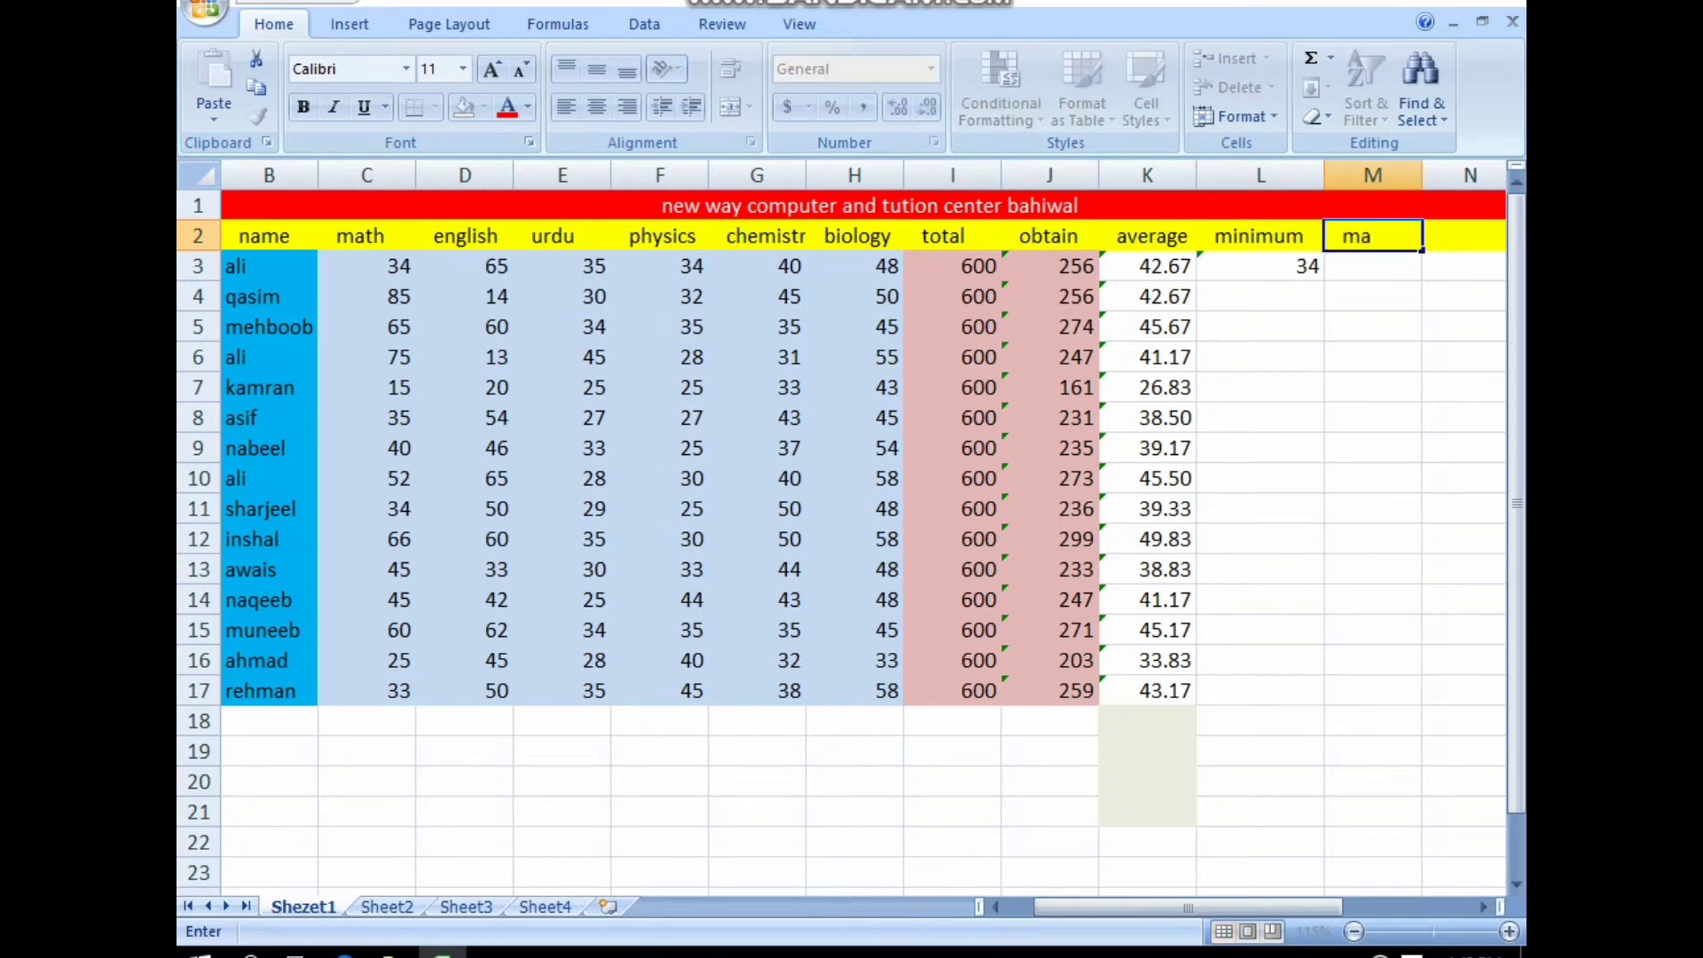
type("ximu")
type("m")
key("Return")
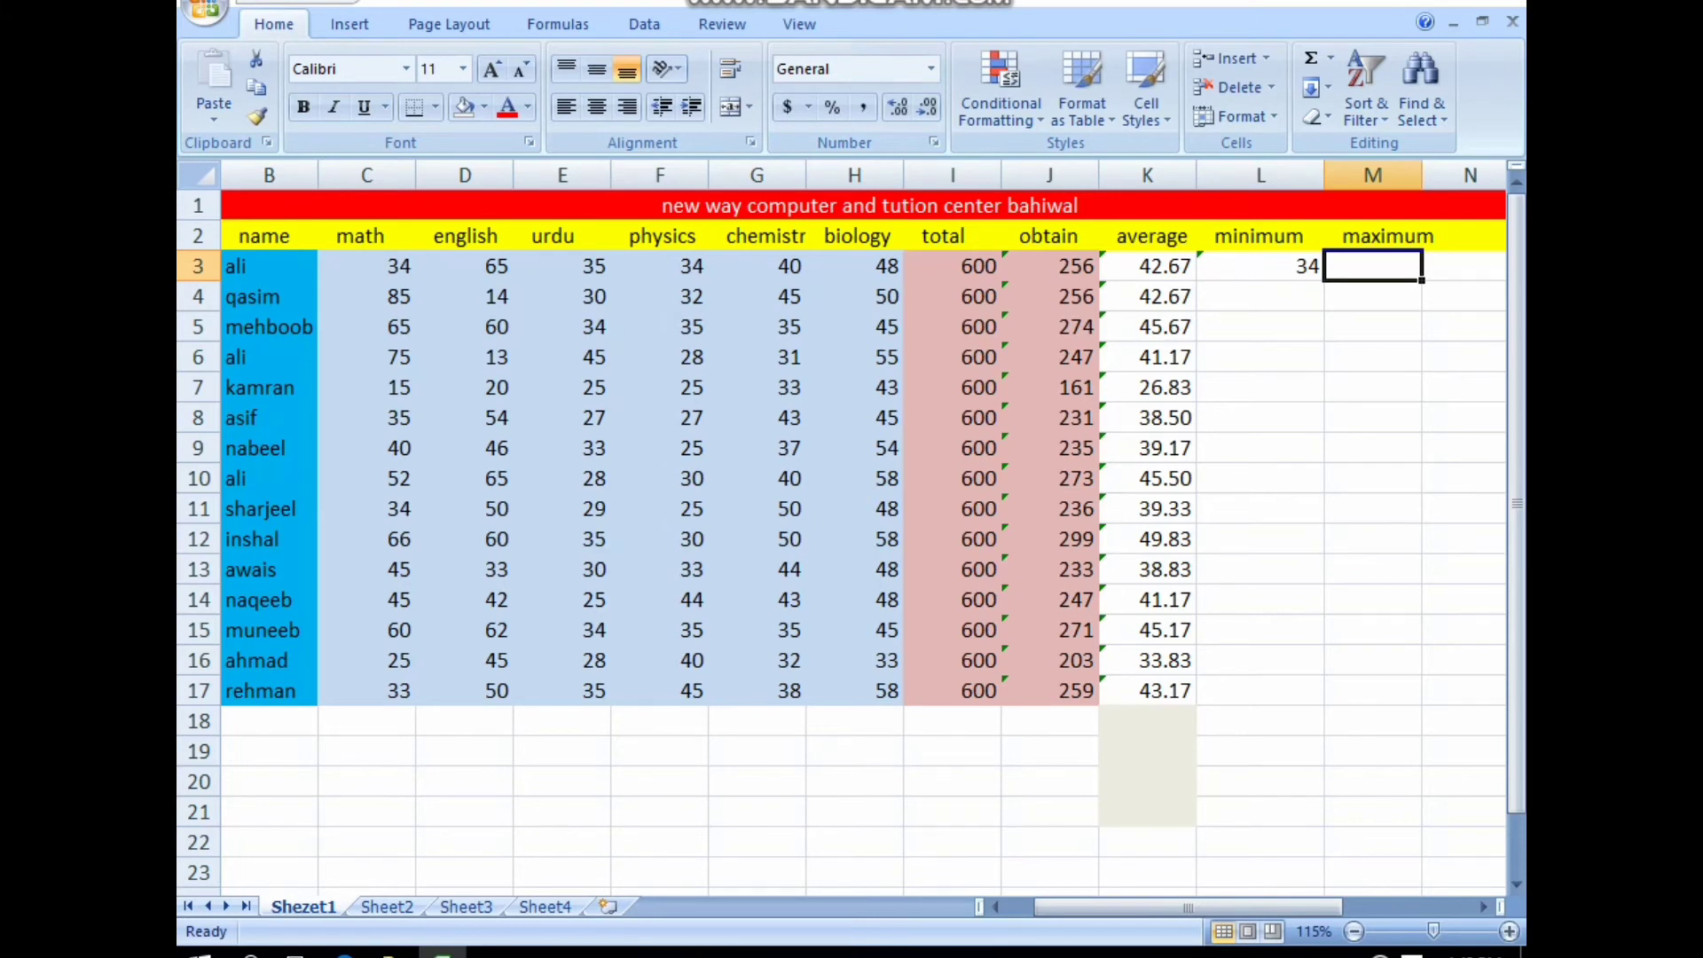
type("=")
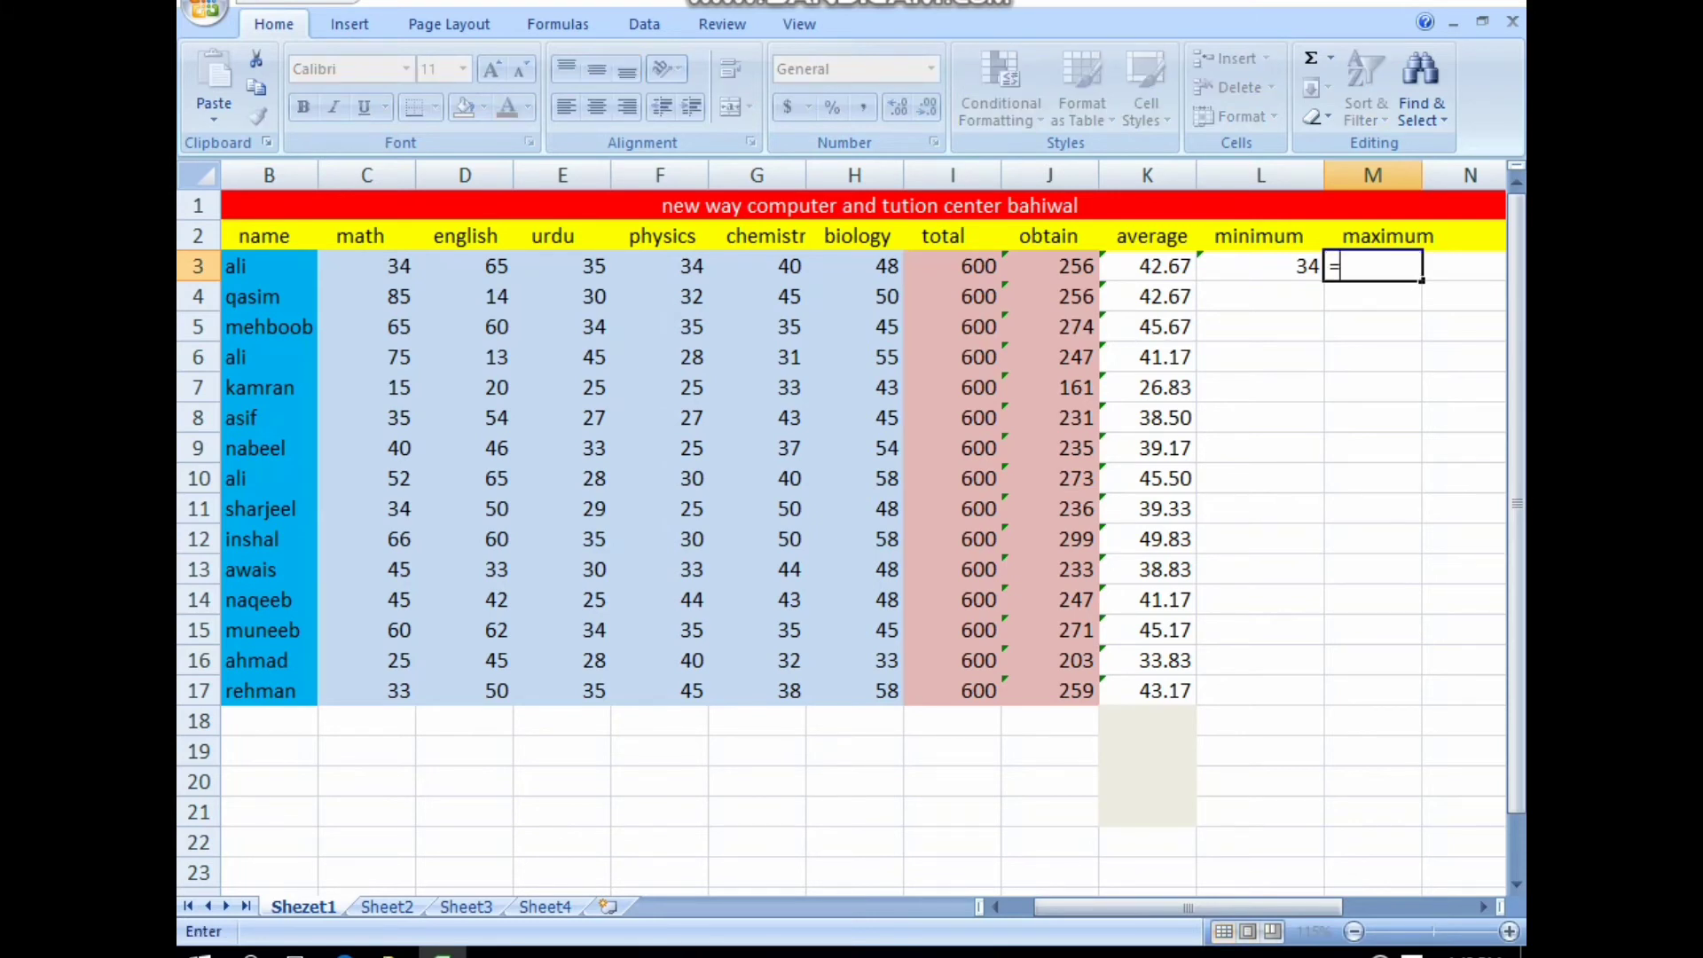
type("m")
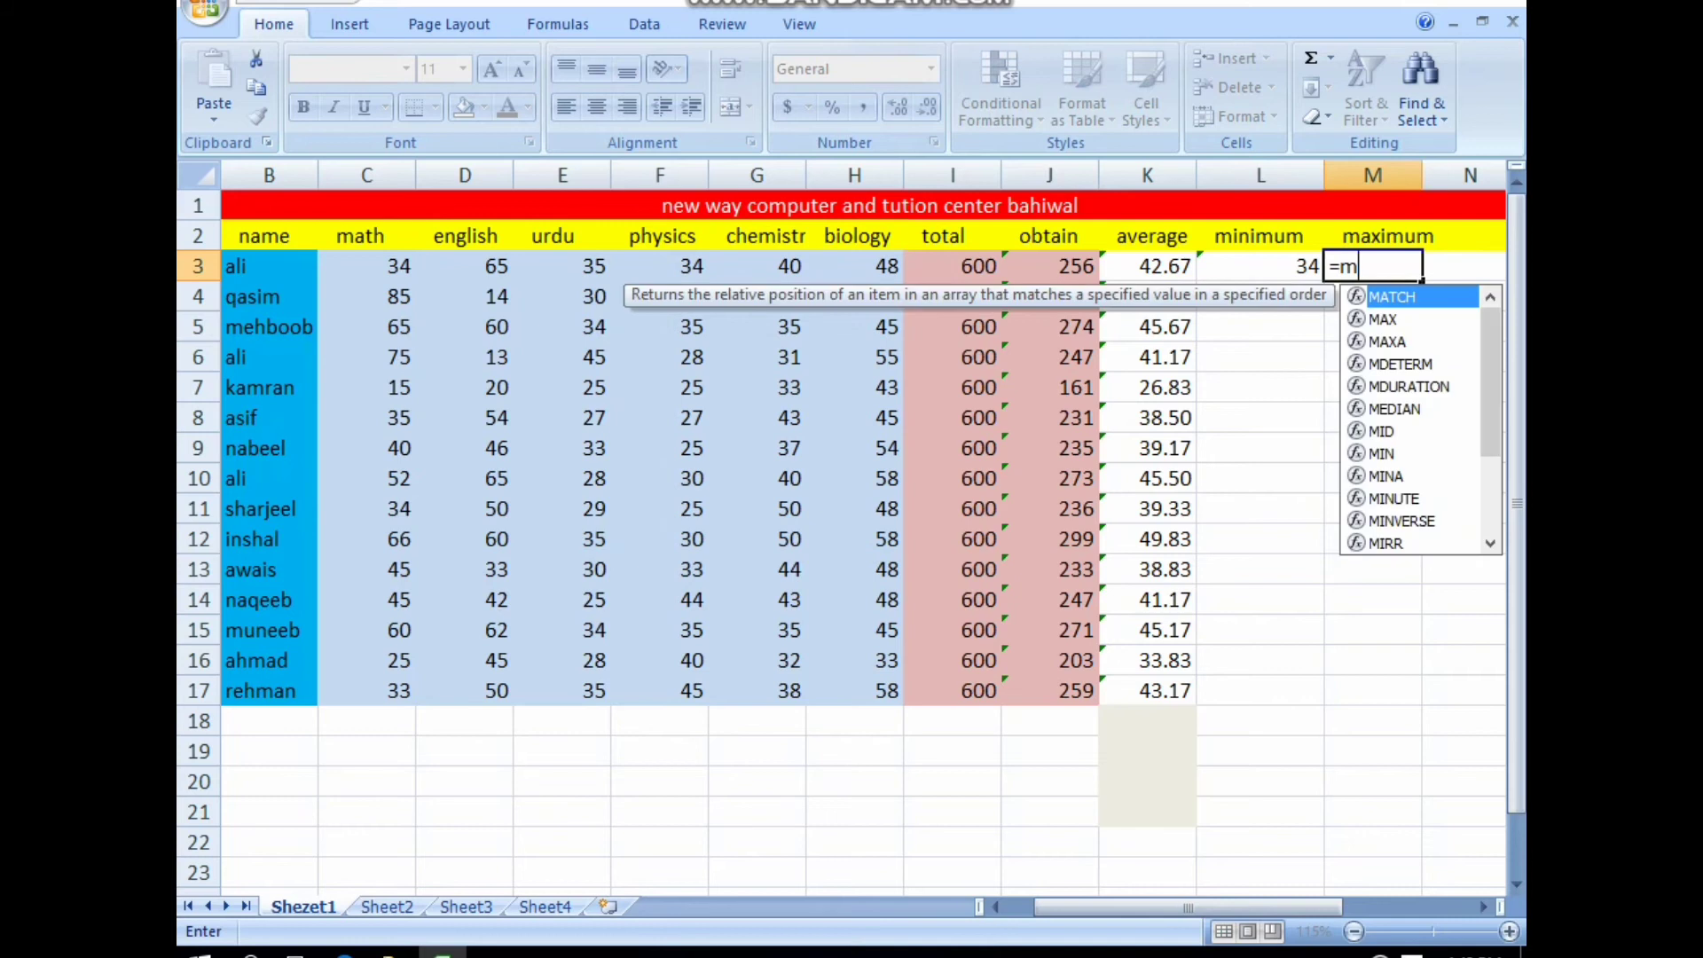
type("ax(")
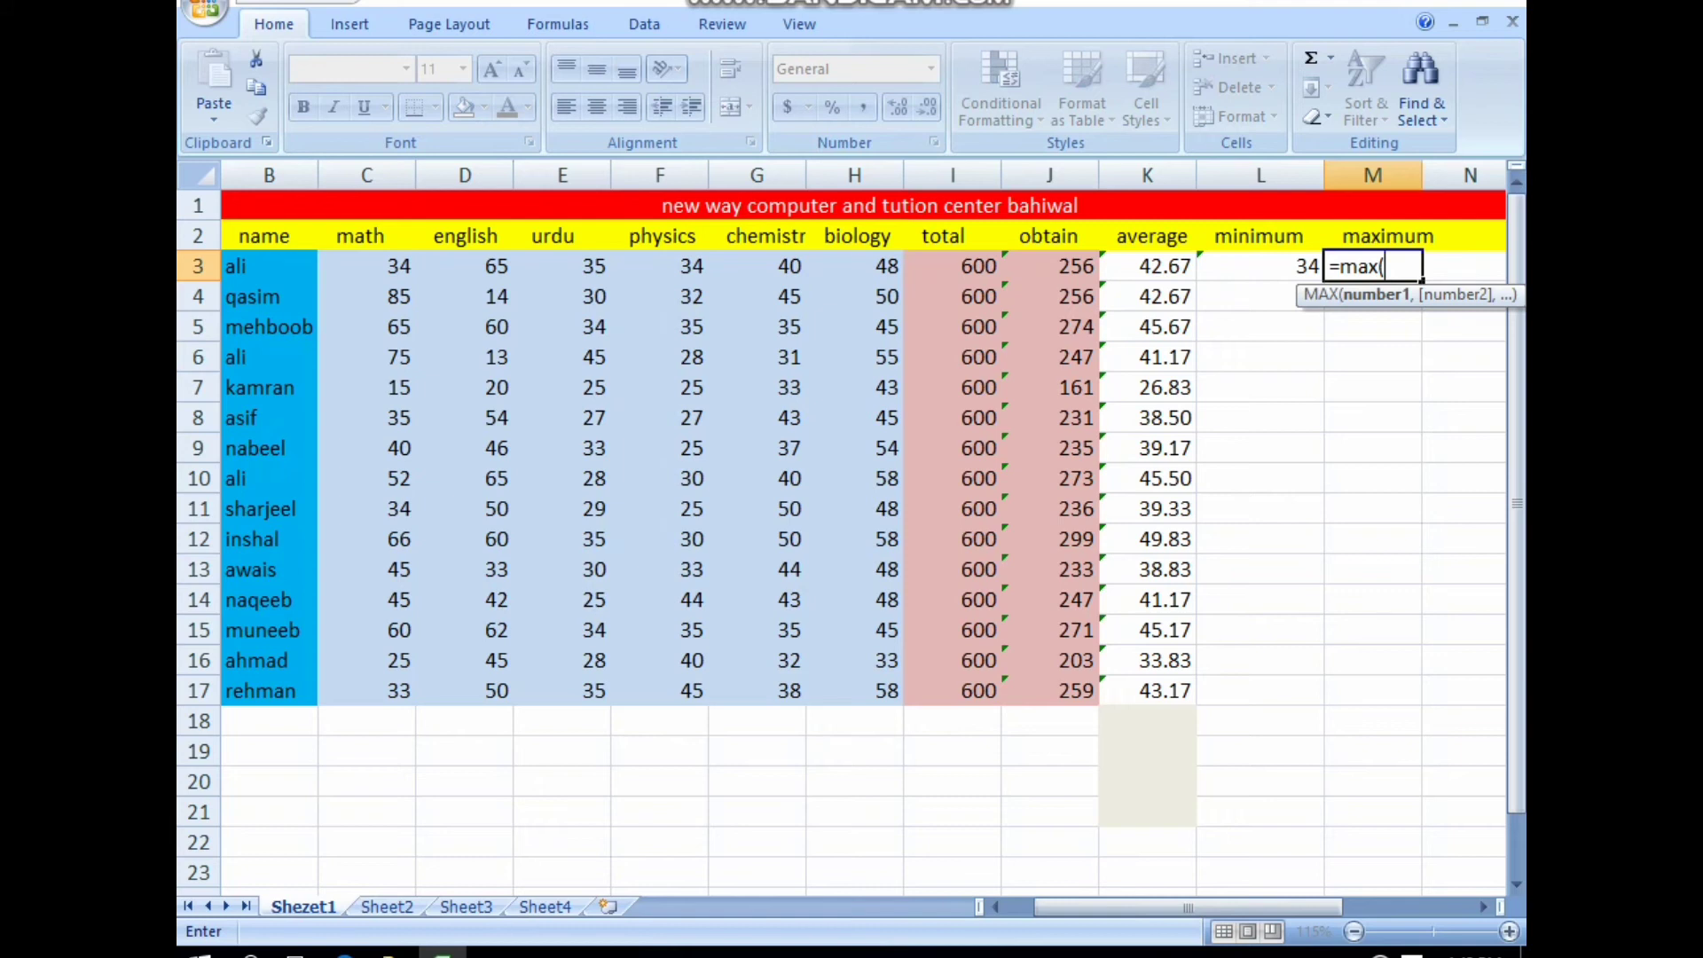
mouse_move(382, 266)
left_mouse_down()
mouse_move(505, 306)
mouse_move(896, 277)
left_mouse_up()
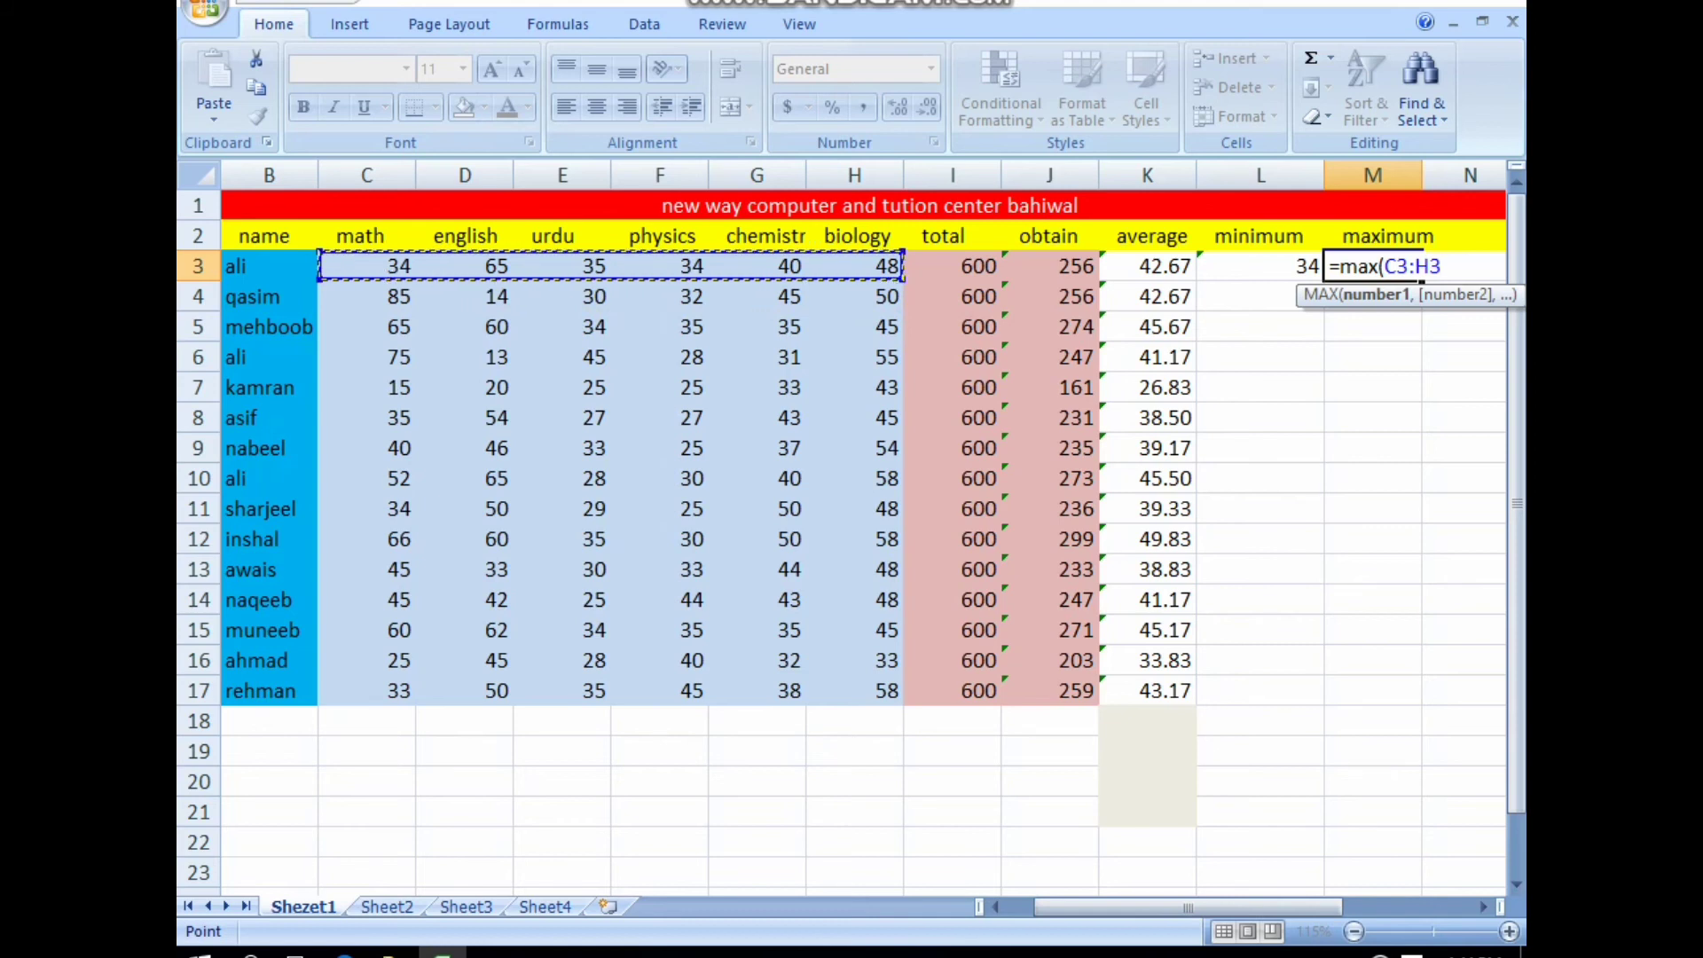
type(")")
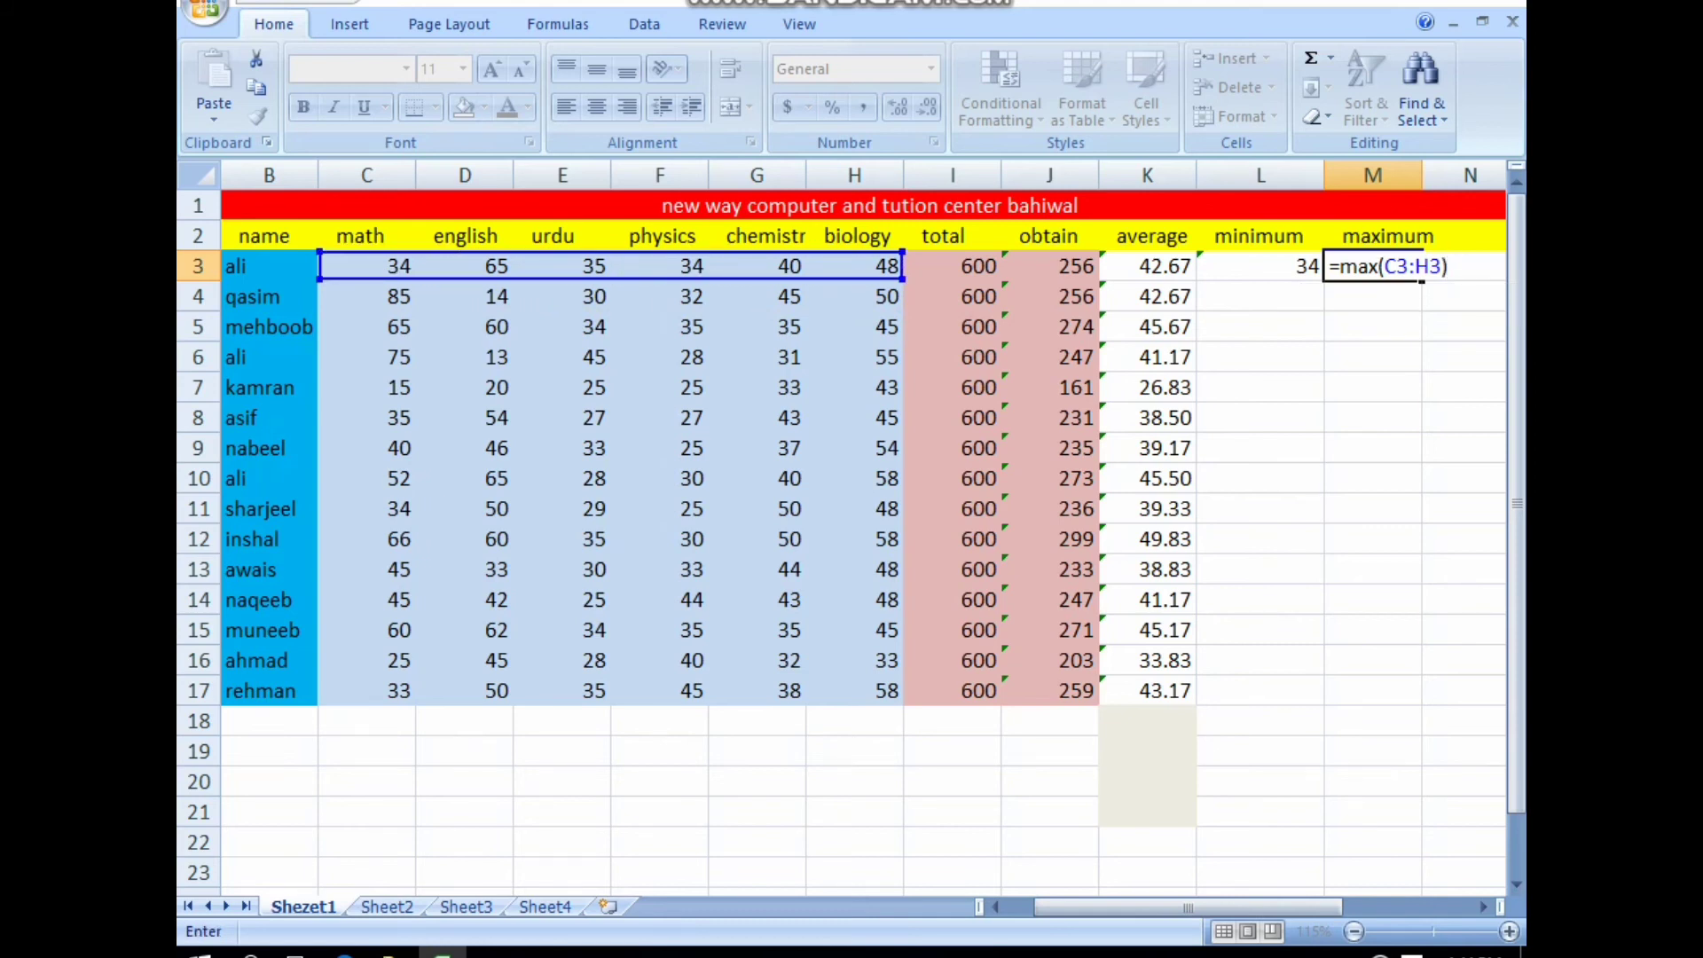
key("Return")
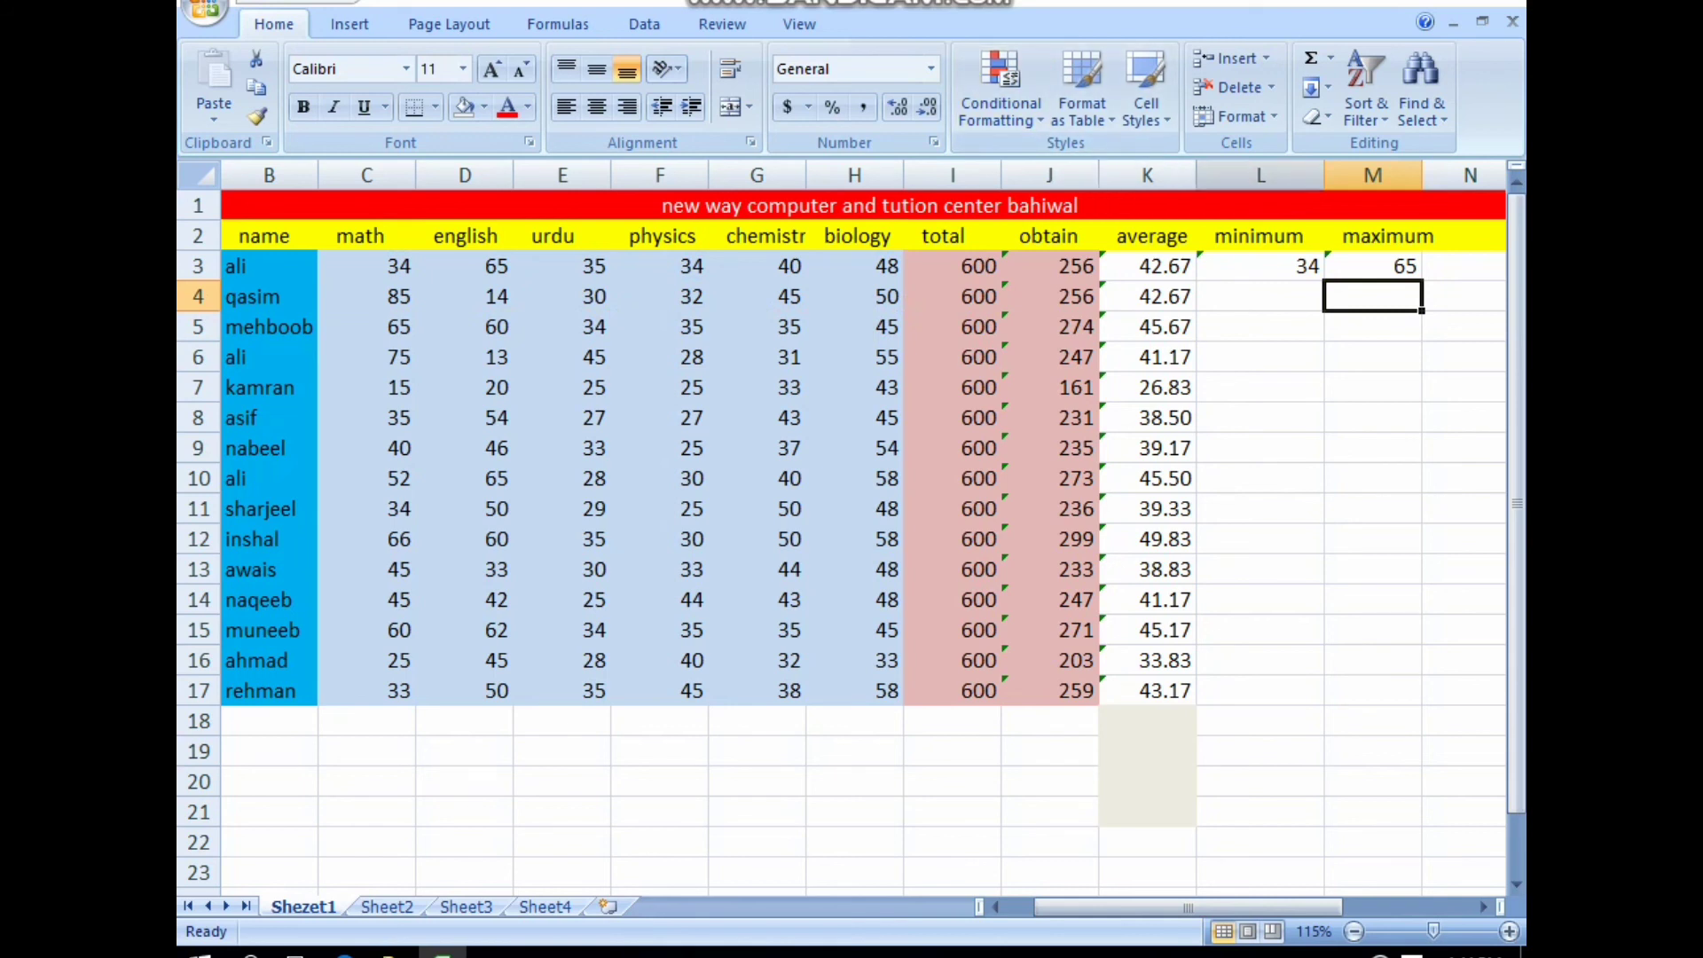
Fill the L3:M3 MIN and MAX formulas down to row 17, checking rows 9 and 13.
left_click_drag(1259, 266, 1373, 266)
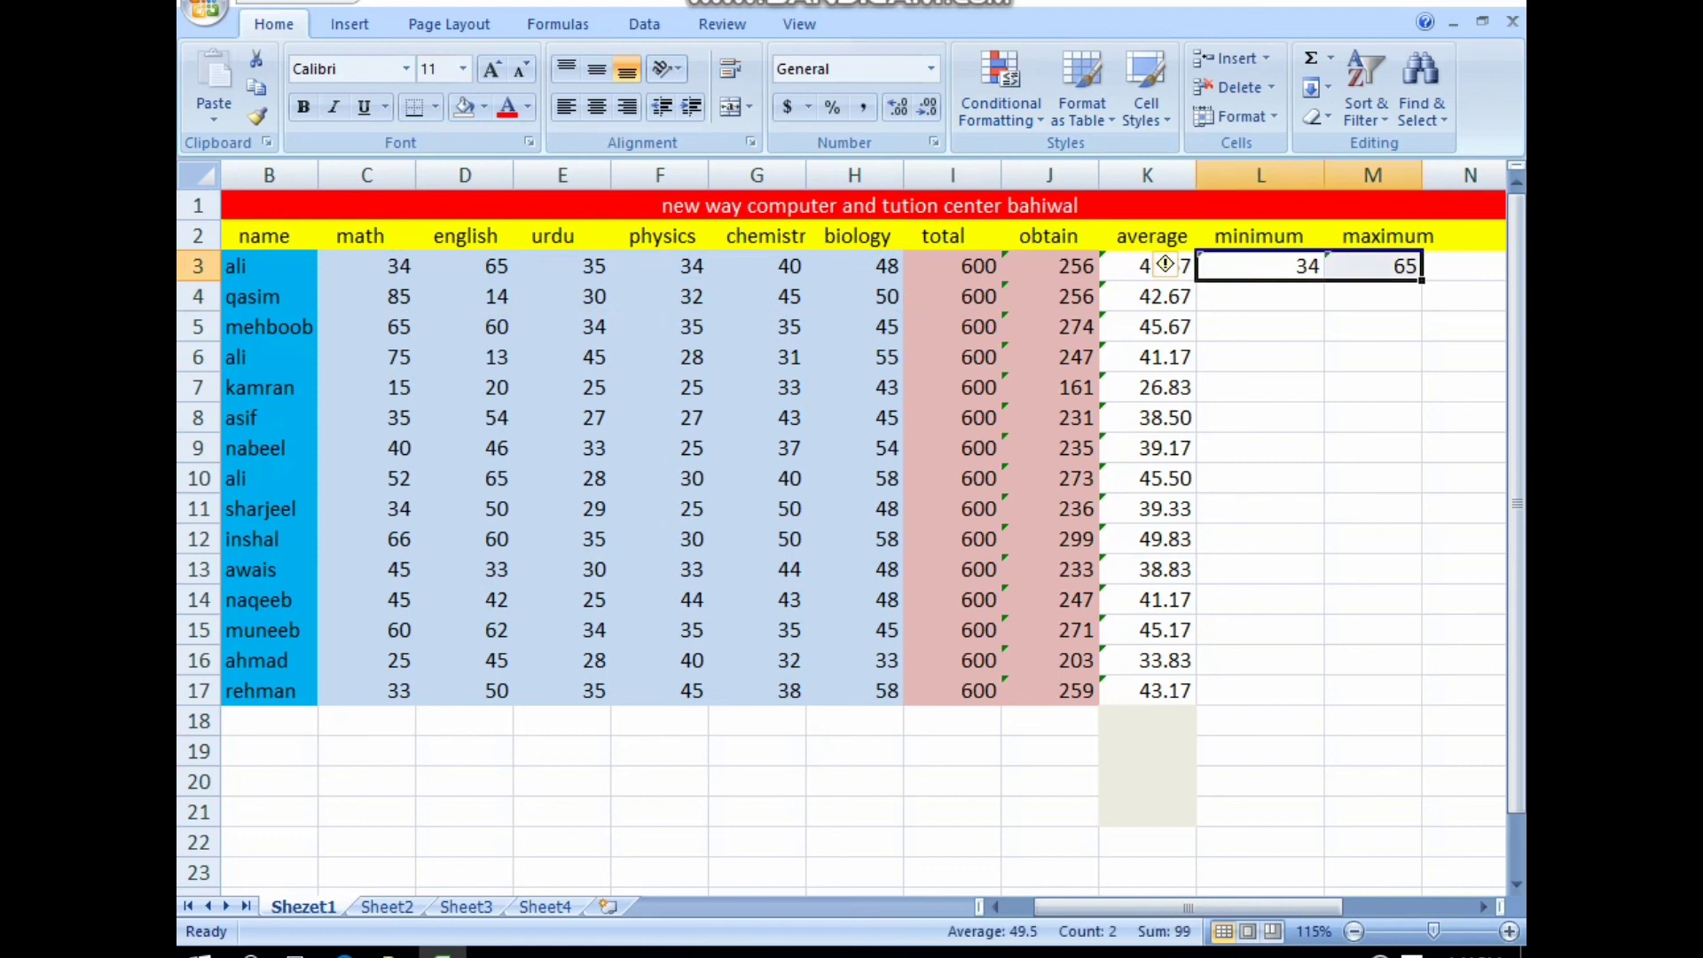
left_click_drag(1421, 280, 1417, 705)
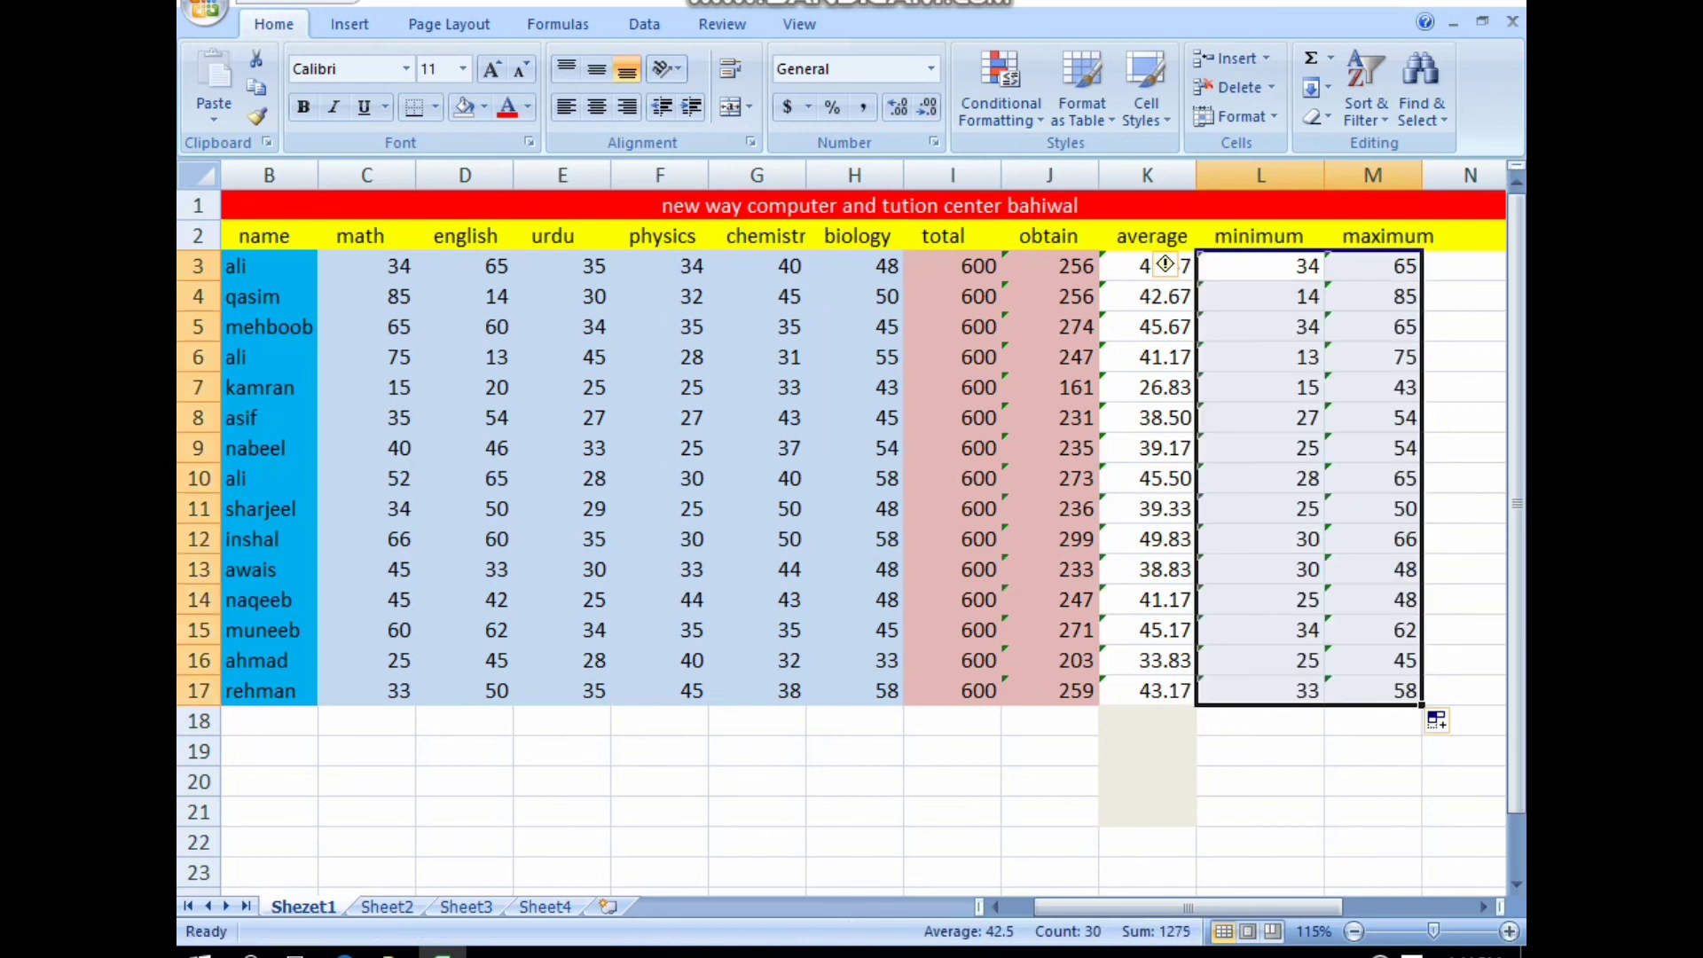
left_click(1261, 448)
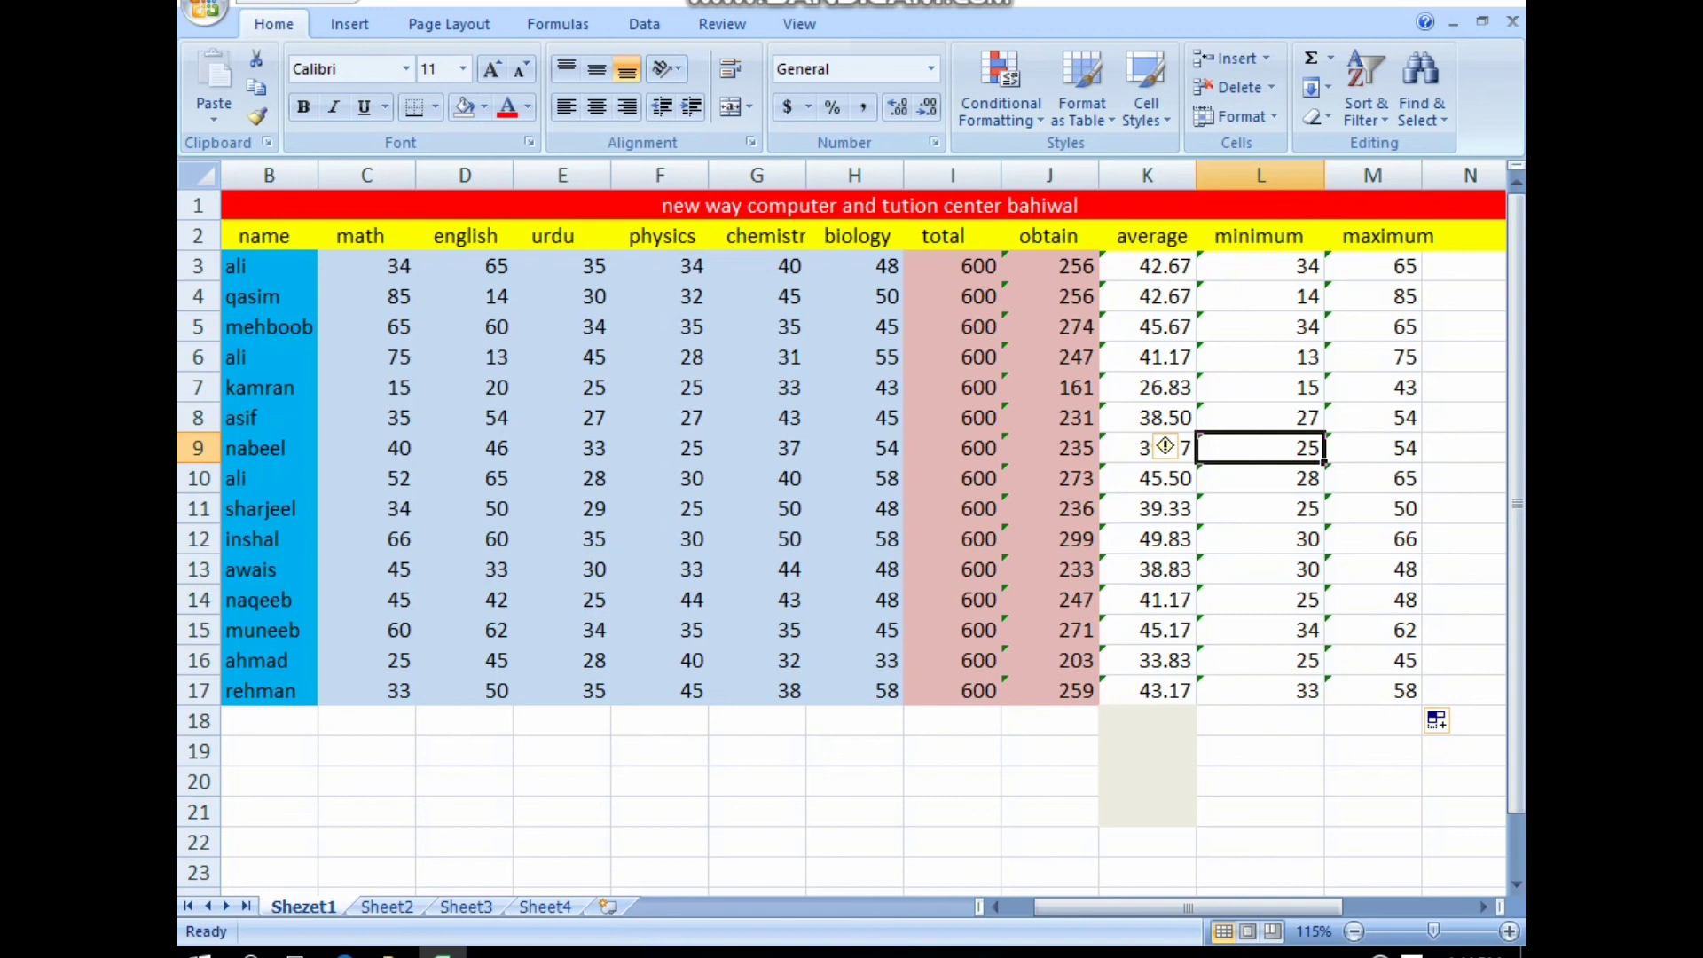
left_click(1260, 569)
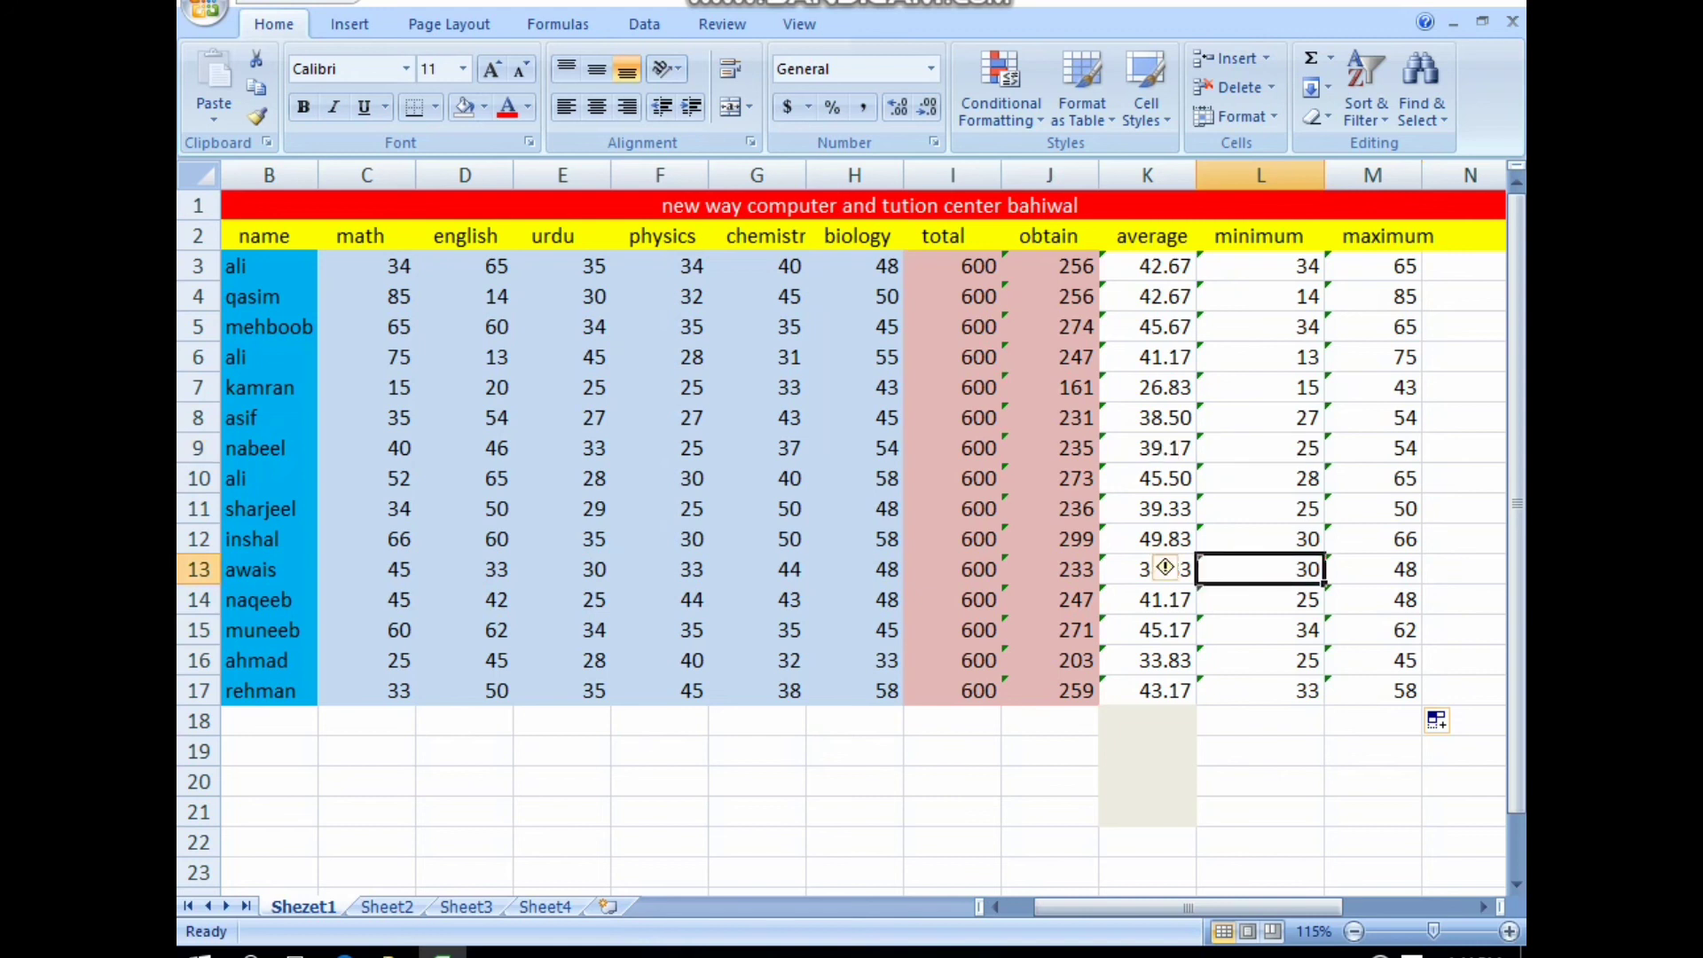